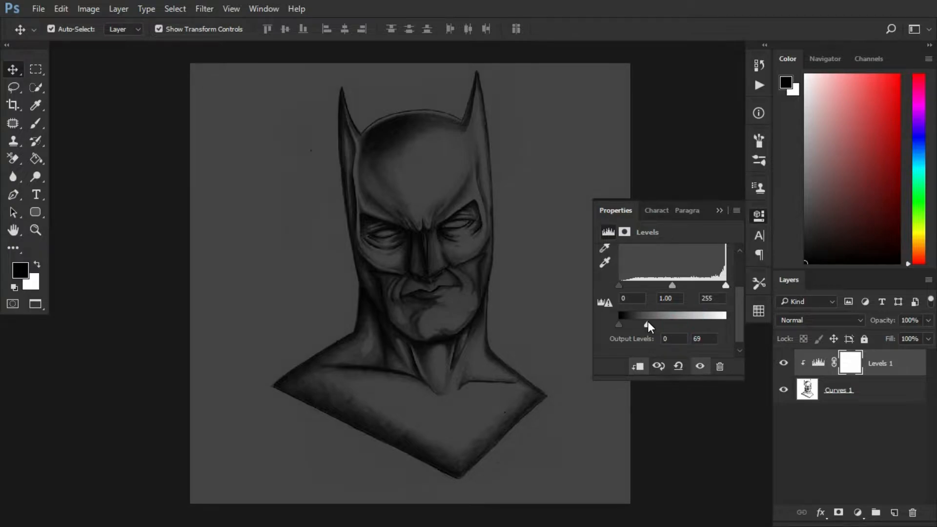
Step: Lower the Levels adjustment's white output level to 69 to darken the drawing
drag(647, 324, 648, 326)
click(720, 210)
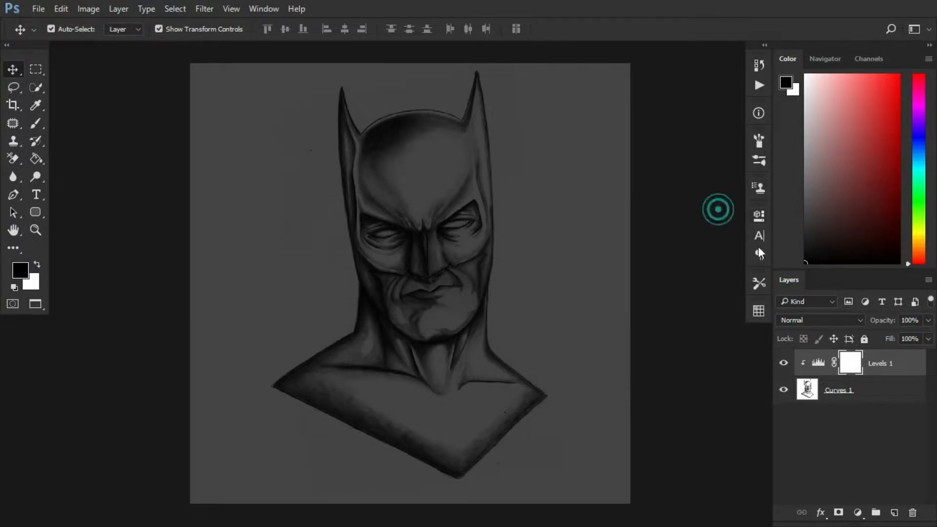
Step: Add a bright cyan Solid Color fill layer above Levels 1 and invert its mask to black
click(858, 512)
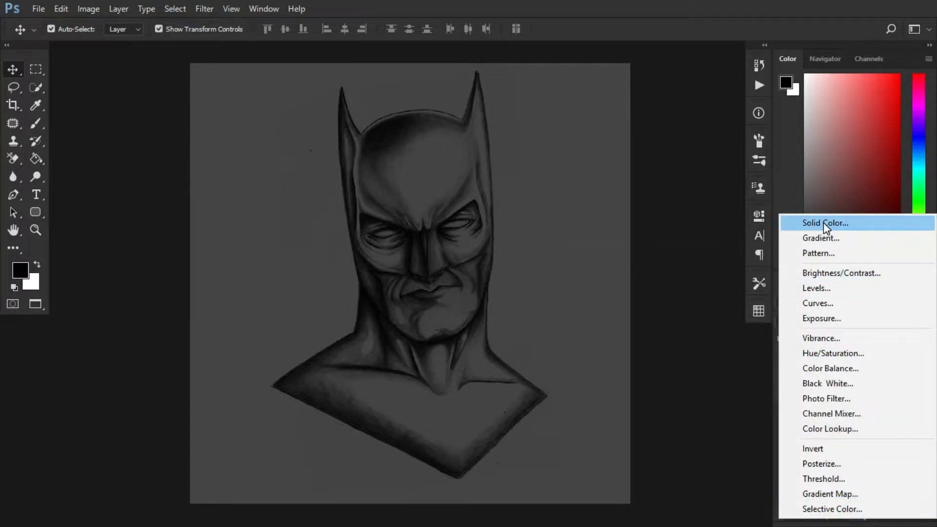
click(824, 222)
mouse_move(733, 371)
mouse_down()
mouse_move(733, 361)
mouse_move(734, 371)
mouse_up()
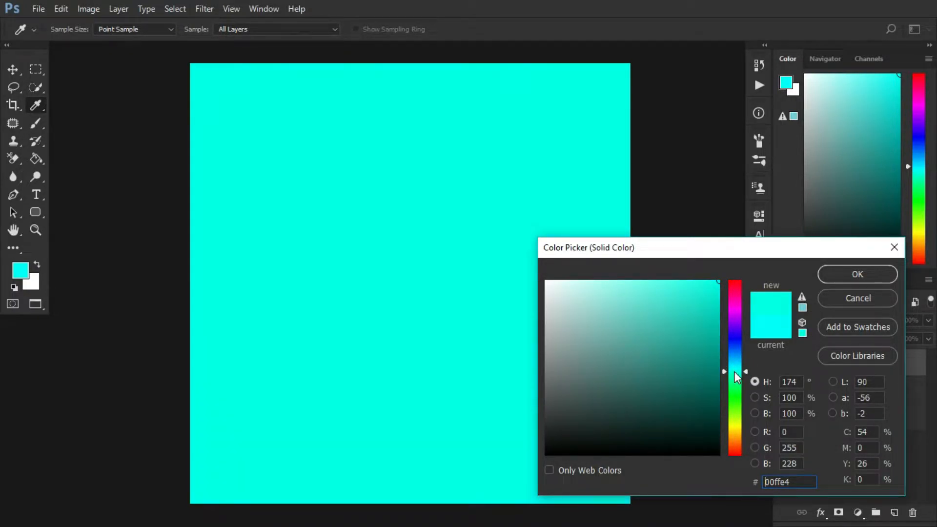
click(858, 272)
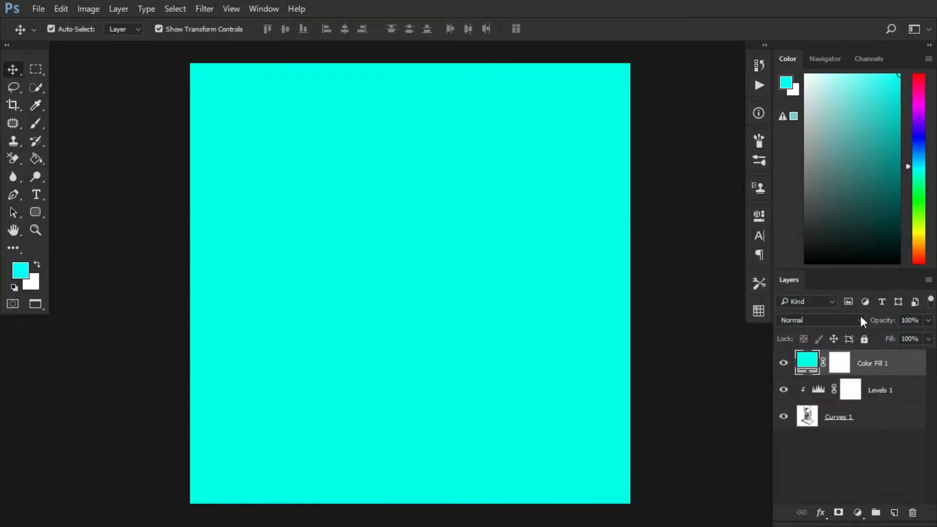
click(839, 361)
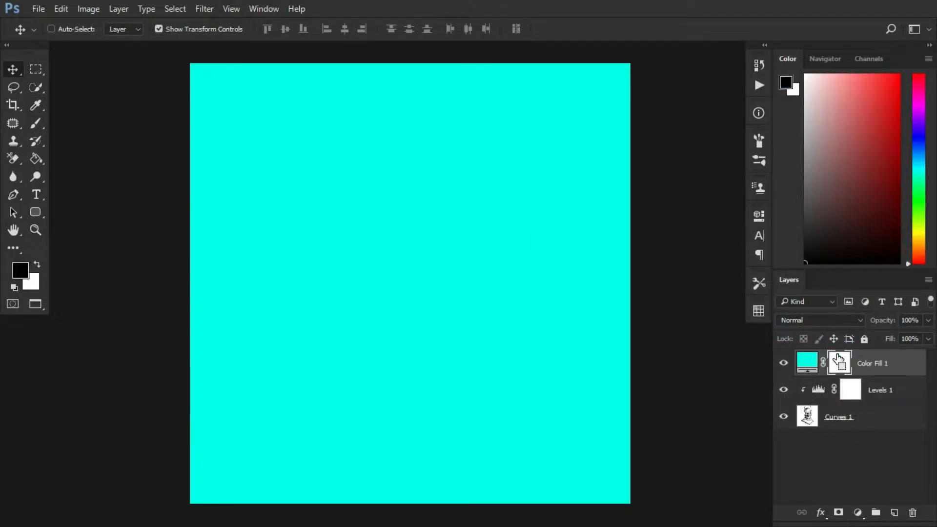
key(ctrl+i)
Step: Paint in the right-hand eye on the Color Fill 1 mask with a small white brush at 100% opacity
click(35, 123)
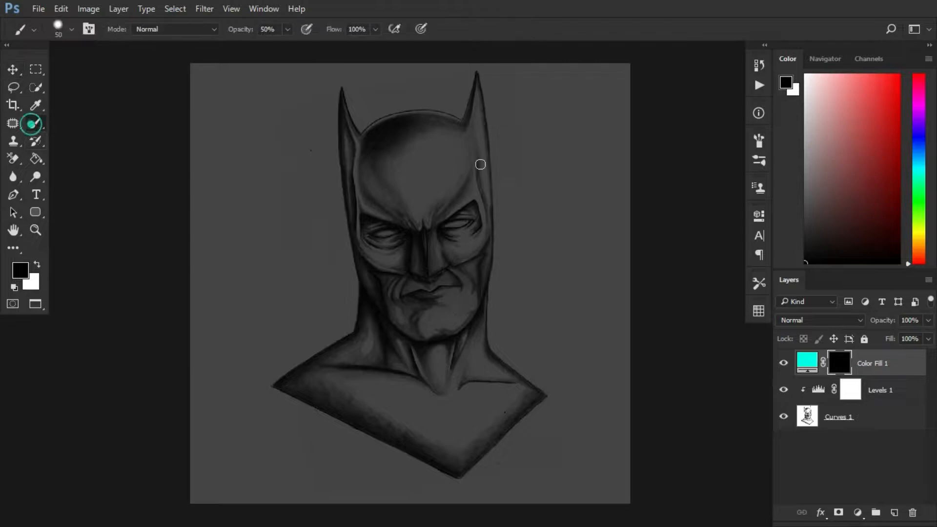
right_click(523, 197)
click(467, 163)
scroll(468, 163, up, 4)
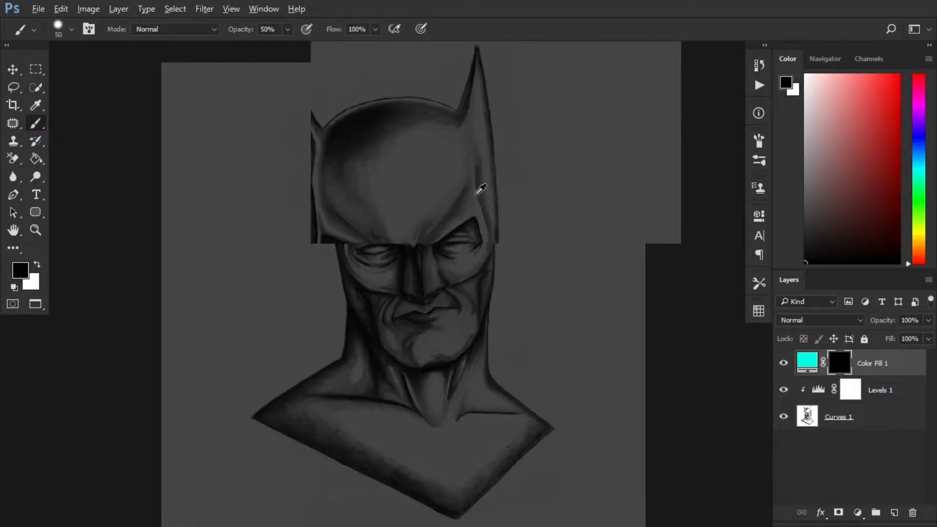
scroll(433, 266, up, 6)
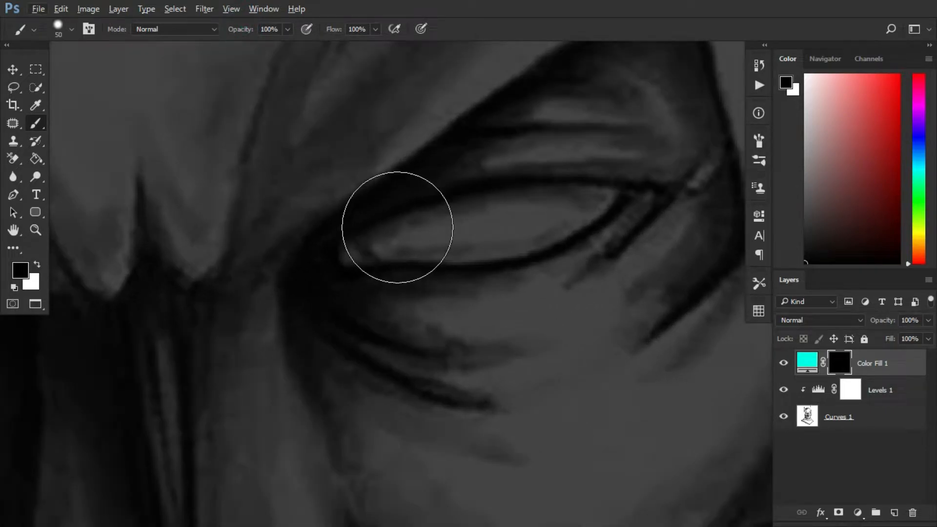
key(x)
key(bracketleft)
key(bracketleft)
key(bracketleft)
key(bracketleft)
key(bracketleft)
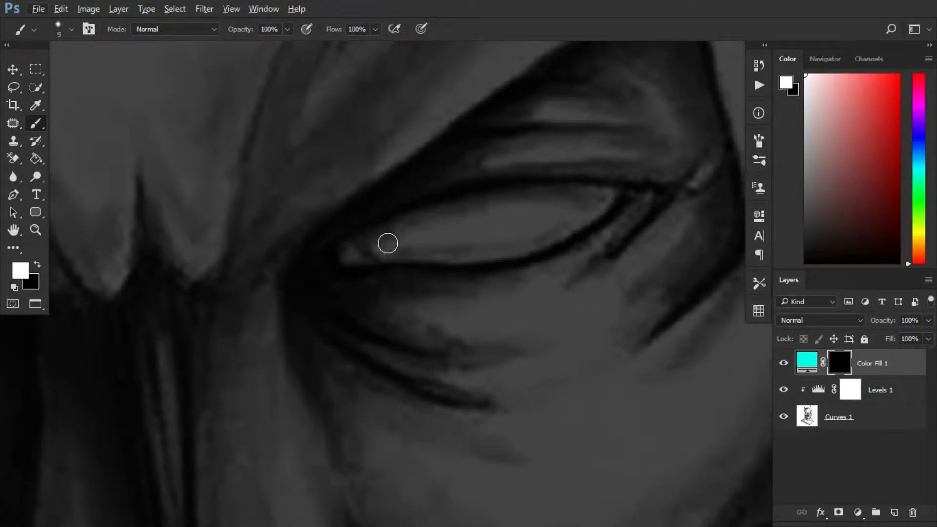
scroll(387, 243, up, 2)
mouse_move(182, 310)
mouse_down()
mouse_move(304, 265)
mouse_move(567, 232)
mouse_up()
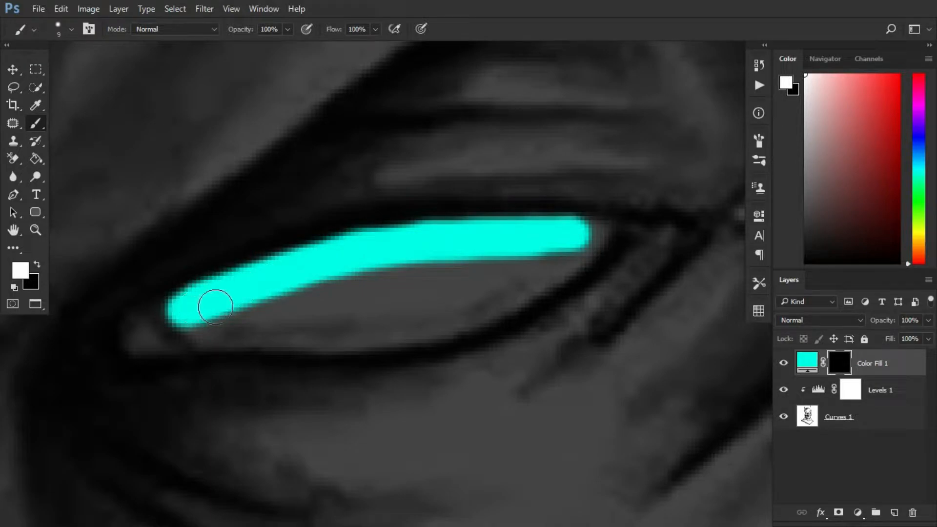
mouse_move(161, 315)
mouse_down()
mouse_move(140, 327)
mouse_move(179, 308)
mouse_move(137, 336)
mouse_move(201, 340)
mouse_move(193, 333)
mouse_move(209, 332)
mouse_move(185, 332)
mouse_move(221, 326)
mouse_up()
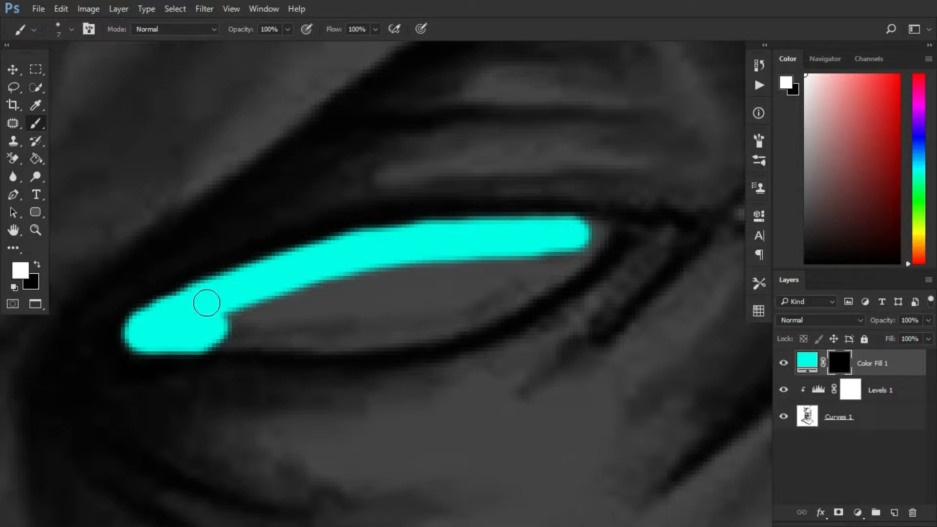
mouse_move(592, 240)
mouse_down()
mouse_move(567, 269)
mouse_move(456, 333)
mouse_move(326, 351)
mouse_move(202, 344)
mouse_move(219, 334)
mouse_move(452, 312)
mouse_move(567, 251)
mouse_move(431, 332)
mouse_move(499, 297)
mouse_move(450, 283)
mouse_move(578, 244)
mouse_move(394, 266)
mouse_move(301, 300)
mouse_move(370, 321)
mouse_move(470, 300)
mouse_move(311, 341)
mouse_move(369, 302)
mouse_up()
scroll(537, 274, down, 7)
Step: Paint the whole left-hand eye shape in white on the Color Fill 1 mask with a 5 px brush
scroll(255, 352, up, 6)
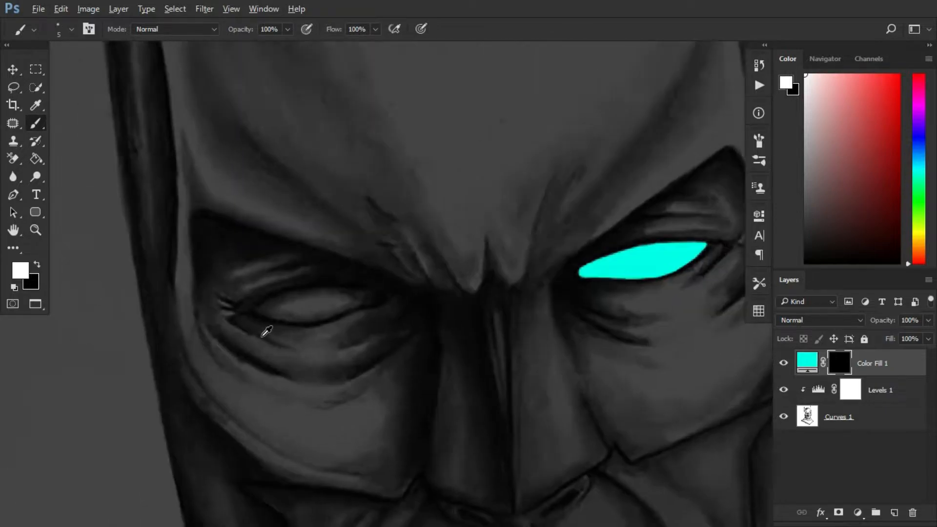
drag(220, 298, 298, 257)
key(ctrl+z)
scroll(314, 263, up, 2)
mouse_move(172, 315)
mouse_down()
mouse_move(210, 287)
mouse_move(440, 218)
mouse_up()
drag(525, 234, 468, 283)
mouse_move(647, 264)
mouse_down()
mouse_move(320, 267)
mouse_move(115, 362)
mouse_move(217, 399)
mouse_move(336, 411)
mouse_move(656, 326)
mouse_up()
mouse_move(649, 288)
mouse_down()
mouse_move(481, 352)
mouse_move(535, 339)
mouse_move(481, 389)
mouse_move(500, 359)
mouse_move(265, 335)
mouse_move(262, 395)
mouse_up()
mouse_move(482, 371)
mouse_down()
mouse_move(493, 349)
mouse_move(294, 402)
mouse_up()
mouse_move(515, 346)
mouse_down()
mouse_move(568, 311)
mouse_move(33, 366)
mouse_move(118, 394)
mouse_up()
mouse_move(72, 344)
mouse_down()
mouse_move(479, 299)
mouse_move(414, 287)
mouse_move(336, 376)
mouse_move(413, 338)
mouse_move(303, 379)
mouse_move(224, 314)
mouse_move(122, 366)
mouse_move(92, 344)
mouse_up()
scroll(463, 298, down, 6)
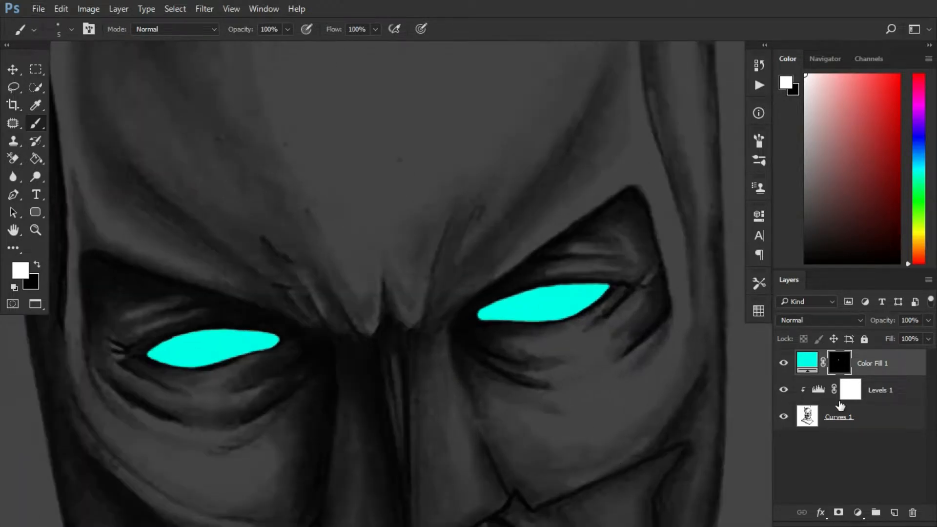
Step: Add a dark teal Solid Color fill layer, invert its mask to black, and clip it to Color Fill 1
click(857, 513)
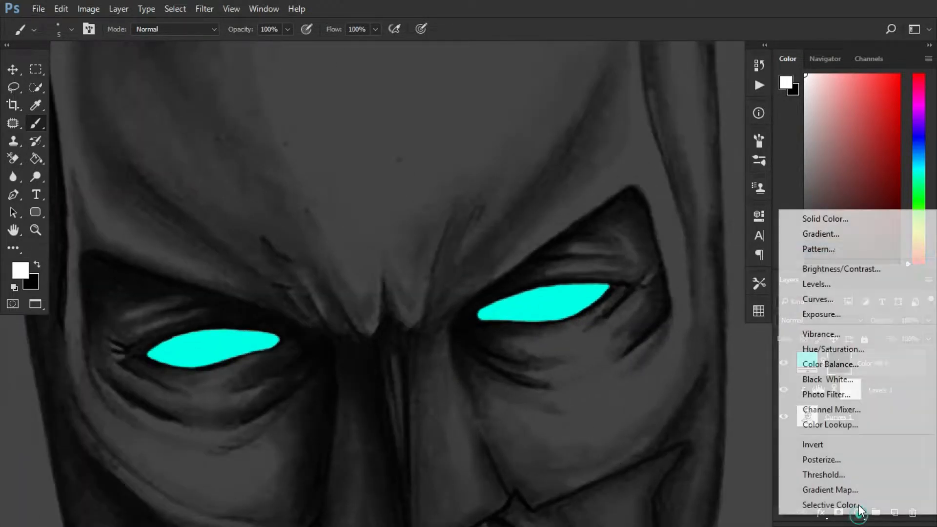
click(812, 215)
click(725, 381)
key(Return)
key(ctrl+i)
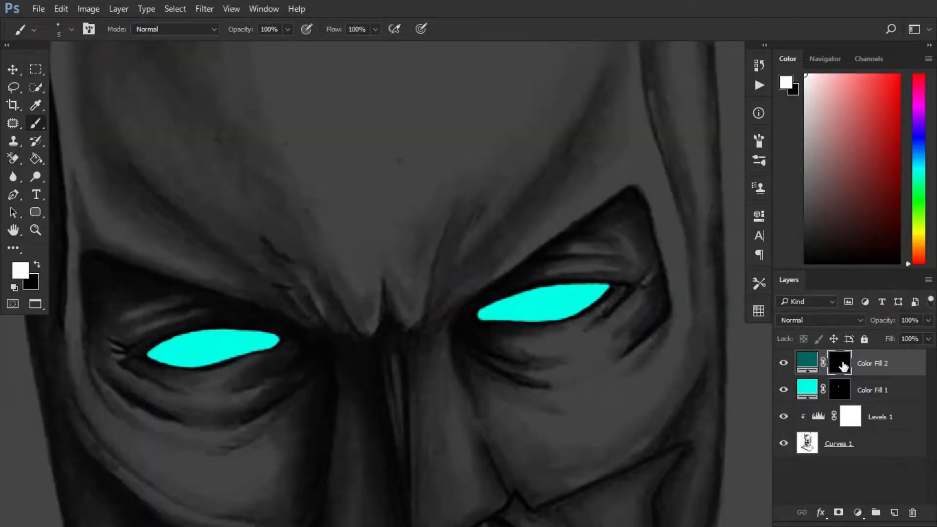
alt+click(852, 375)
Step: Set the brush to a soft 20 px tip at 20% opacity for shading the eyes, undoing the test dabs
scroll(600, 307, up, 4)
key(bracketright)
key(bracketright)
key(bracketright)
key(bracketright)
key(bracketright)
key(bracketright)
key(bracketright)
key(bracketright)
key(bracketright)
click(350, 326)
key(ctrl+z)
mouse_move(279, 29)
mouse_down()
mouse_move(257, 24)
mouse_move(255, 32)
mouse_up()
text(20)
right_click(388, 248)
drag(467, 301, 372, 305)
key(Return)
click(351, 322)
key(ctrl+z)
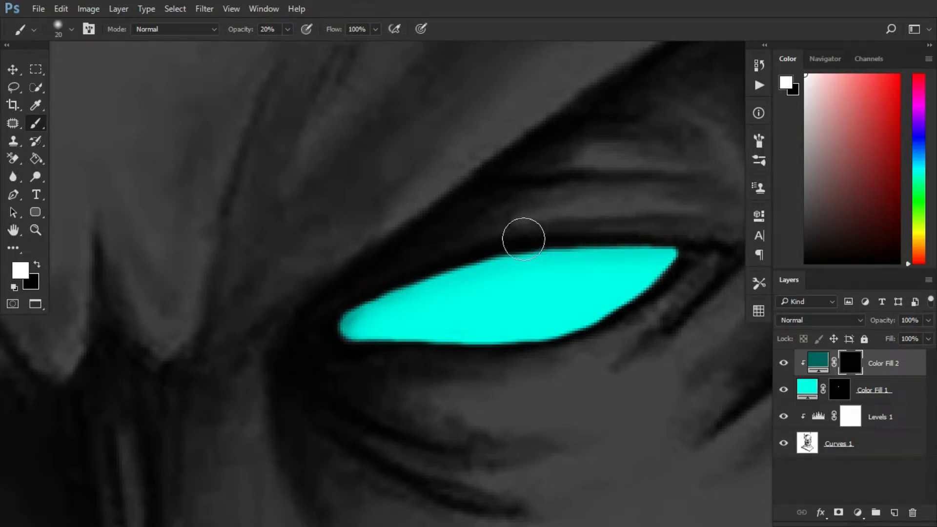
Step: Shade the upper and lower edges of the right-hand eye in white on the Color Fill 2 mask
key(ctrl+z)
drag(615, 226, 613, 229)
drag(355, 285, 550, 217)
drag(707, 259, 700, 251)
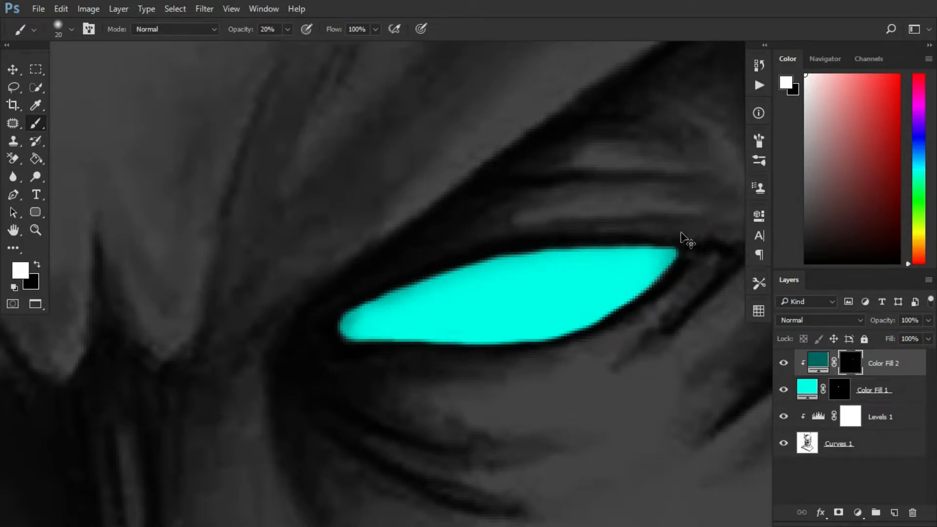
mouse_move(546, 361)
mouse_down()
mouse_move(450, 365)
mouse_move(362, 386)
mouse_up()
mouse_move(360, 324)
mouse_down()
mouse_move(346, 338)
mouse_move(561, 391)
mouse_up()
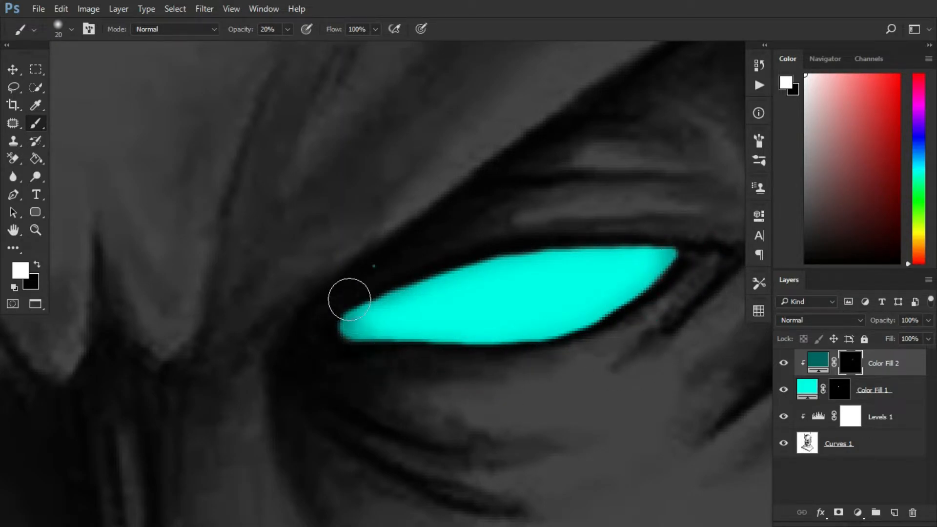
Step: Shade the edges of the left-hand eye with soft white strokes on the Color Fill 2 mask
drag(222, 359, 614, 339)
drag(520, 270, 453, 292)
mouse_move(413, 323)
mouse_down()
mouse_move(210, 299)
mouse_move(224, 230)
mouse_move(195, 261)
mouse_move(269, 198)
mouse_move(198, 255)
mouse_move(337, 206)
mouse_up()
mouse_move(345, 205)
mouse_down()
mouse_move(563, 211)
mouse_move(405, 207)
mouse_up()
drag(391, 207, 224, 268)
mouse_move(396, 188)
mouse_down()
mouse_move(268, 226)
mouse_move(228, 267)
mouse_up()
scroll(327, 312, down, 8)
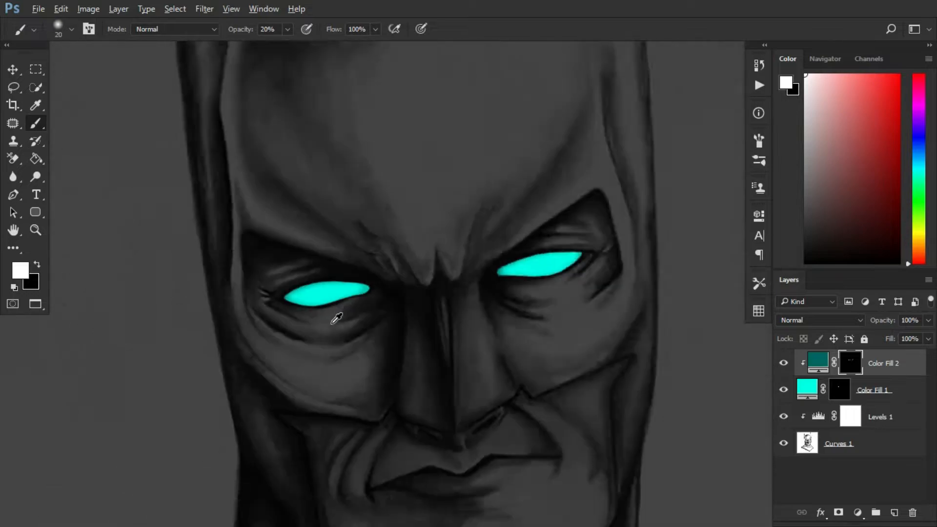
Step: Soften the teal shading inside the eye with a 35 px black brush on the Color Fill 2 mask
scroll(323, 297, up, 7)
key(x)
right_click(314, 303)
click(291, 297)
drag(580, 284, 153, 353)
scroll(617, 335, down, 4)
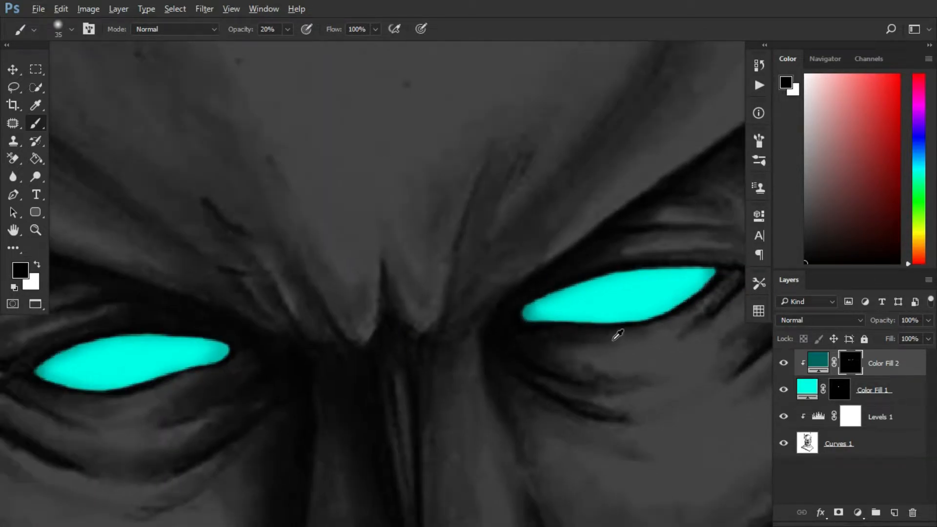
Step: Add a third Solid Color fill layer in a slightly lighter cyan on top of the stack
click(862, 515)
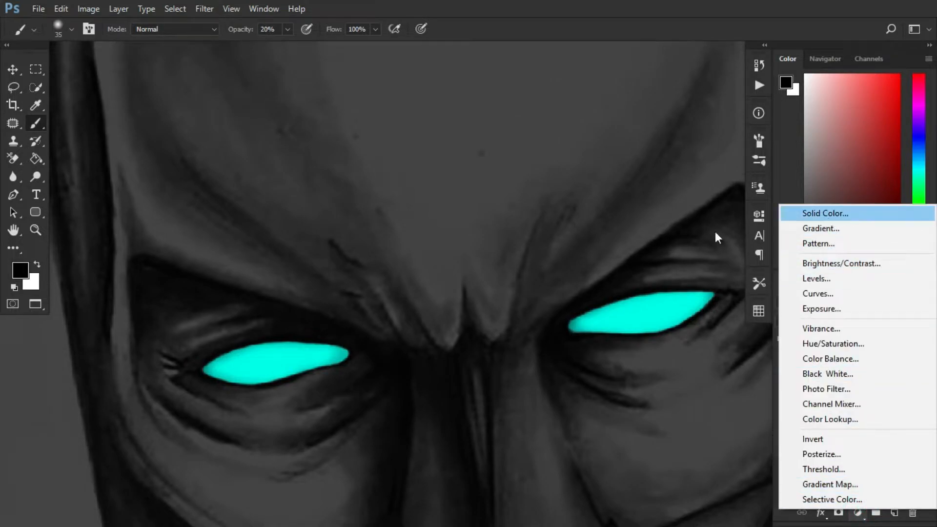
click(834, 212)
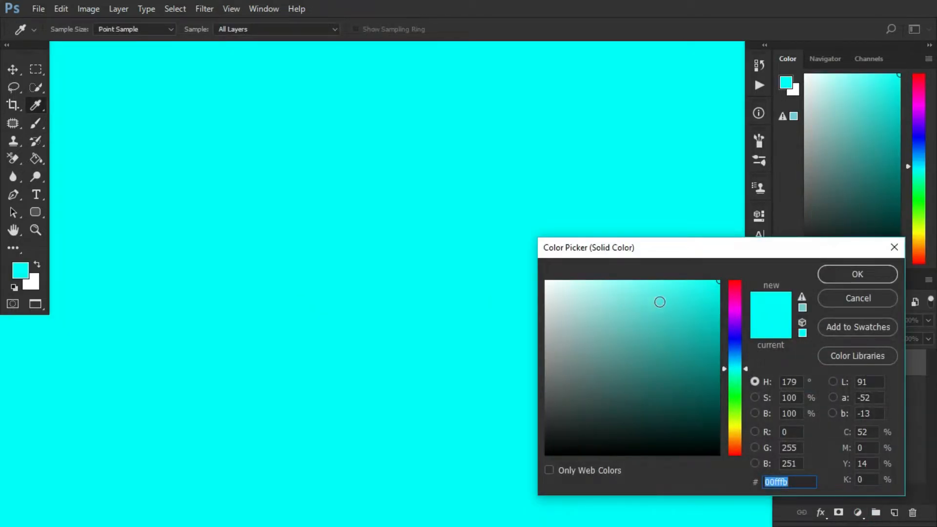
click(680, 281)
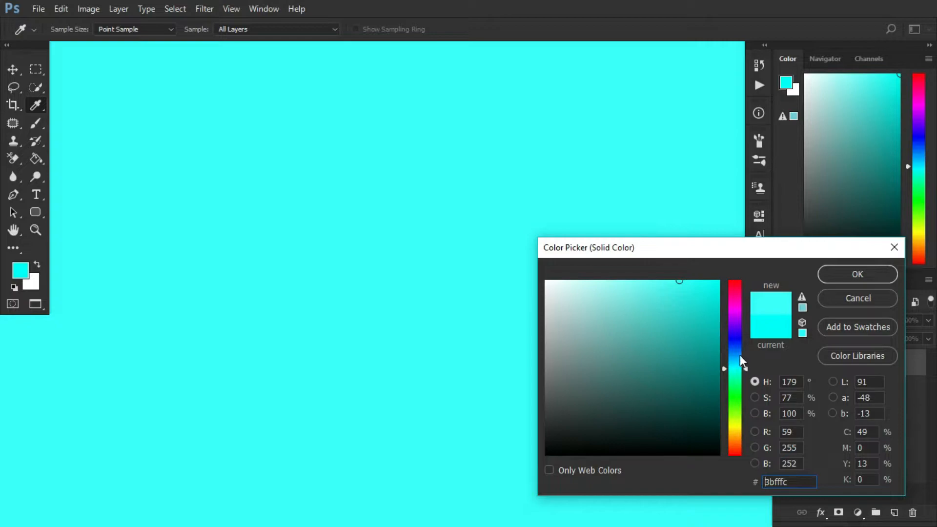
mouse_move(679, 286)
mouse_down()
mouse_move(631, 282)
mouse_move(700, 277)
mouse_move(688, 274)
mouse_up()
click(884, 272)
key(b)
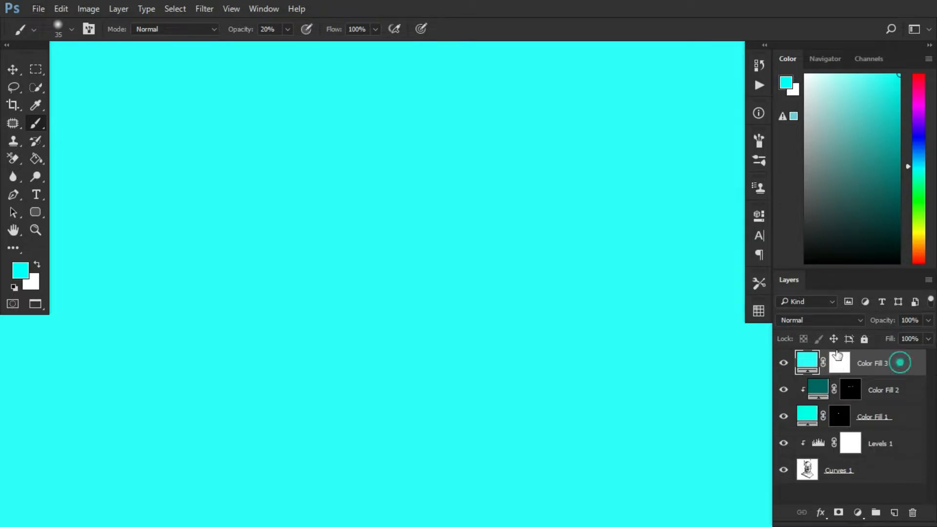
Step: Blend Color Fill 3 as Linear Dodge (Add) and split the underlying layer's black Blend If slider to 0 / 54
click(13, 69)
key(ctrl+minus)
key(ctrl+minus)
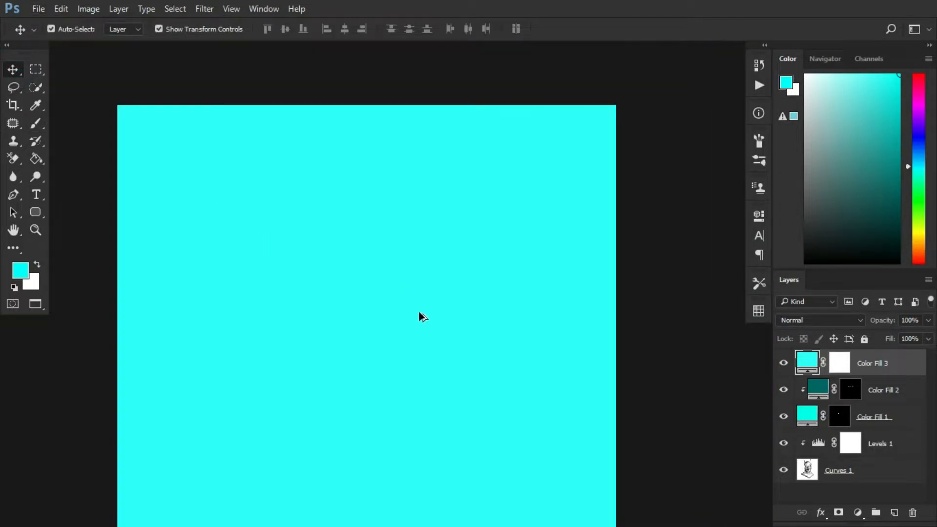
drag(447, 327, 462, 222)
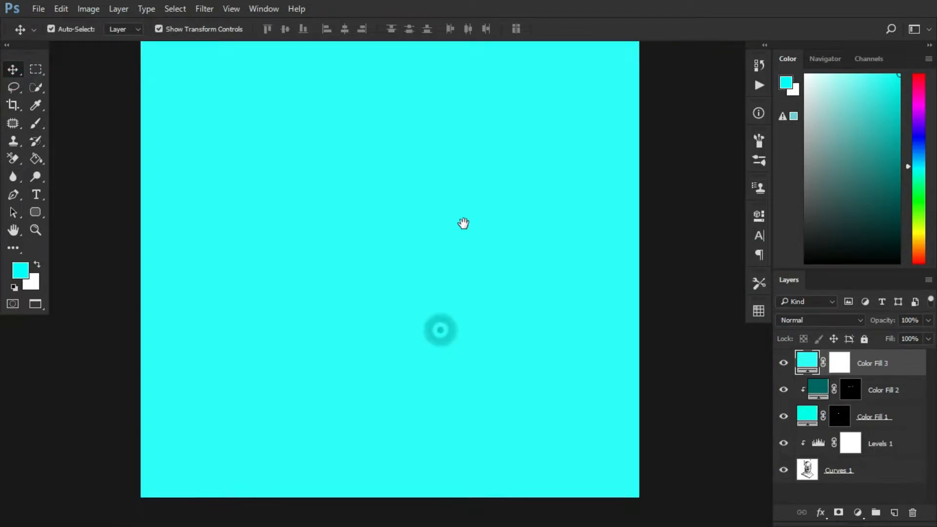
click(839, 363)
right_click(873, 360)
click(780, 84)
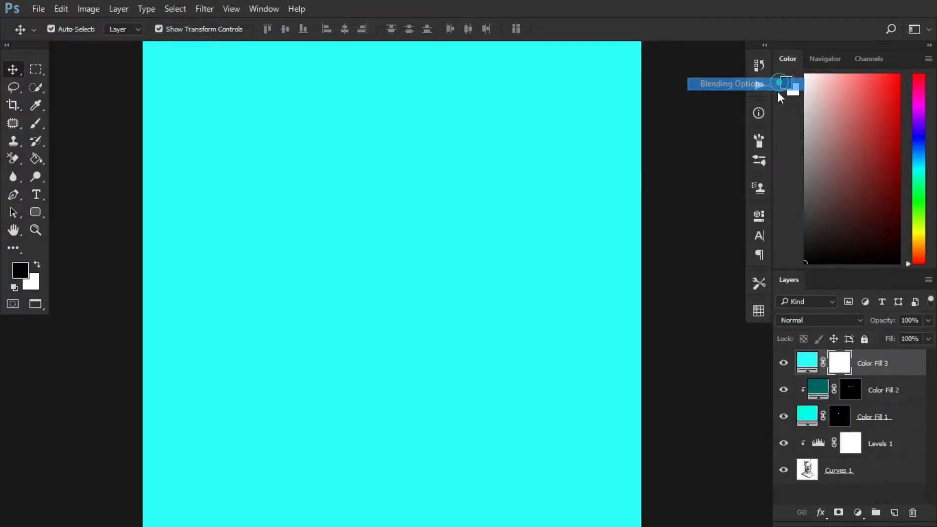
click(682, 138)
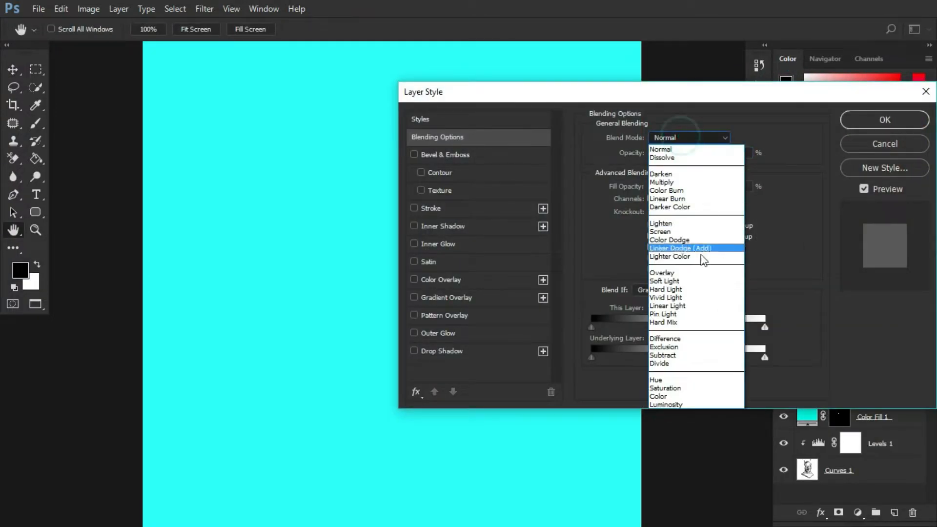
click(700, 247)
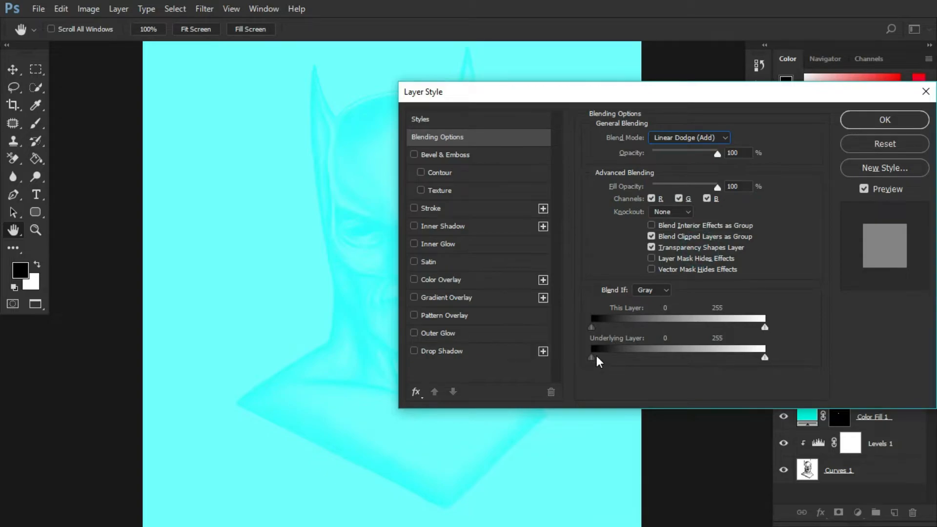
drag(592, 357, 622, 358)
drag(630, 91, 671, 90)
drag(660, 365, 666, 362)
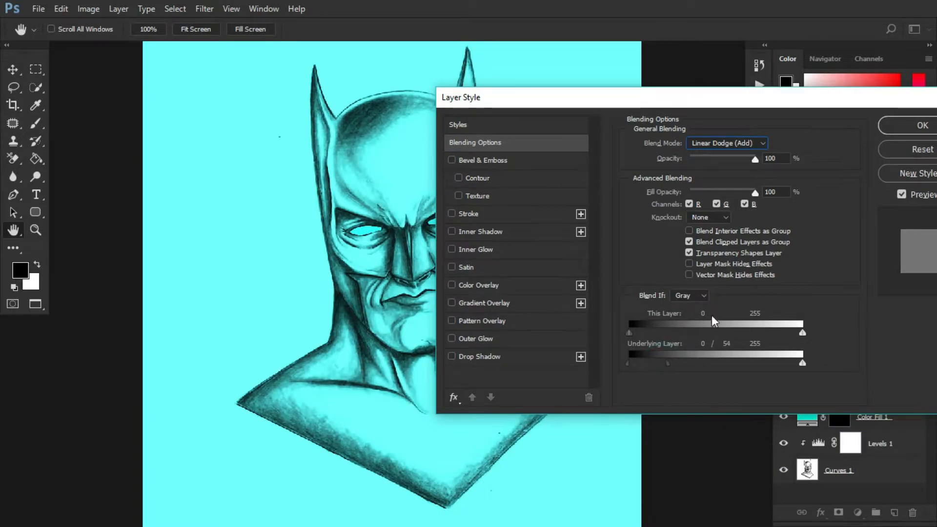
click(895, 119)
Step: Invert the Color Fill 3 mask to black and paint a glow over both eyes with a soft 125 px white brush
drag(855, 371, 847, 369)
key(ctrl+i)
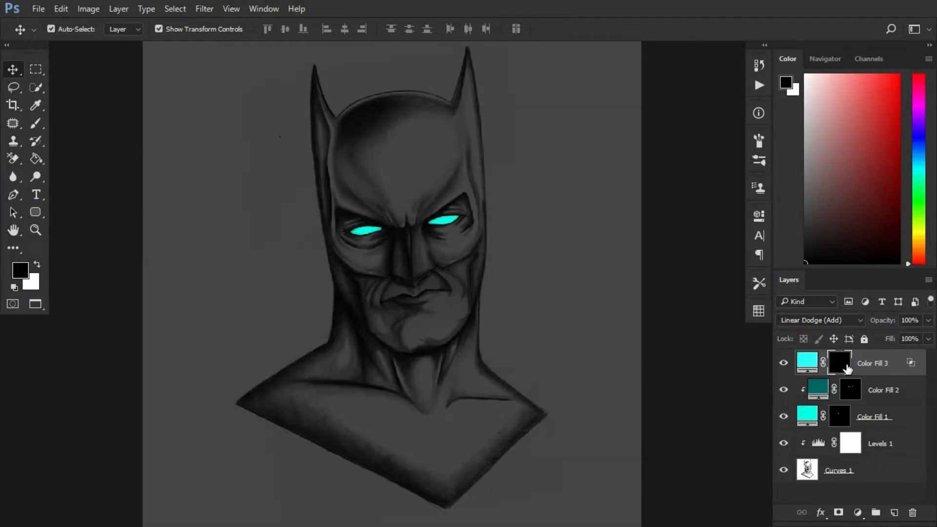
click(37, 125)
scroll(439, 203, up, 5)
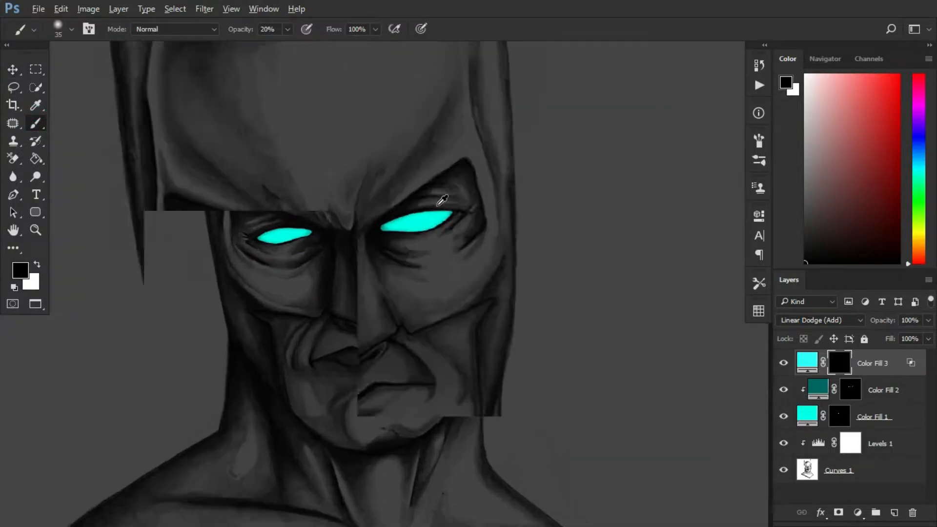
key(bracketright)
key(bracketright)
key(bracketright)
key(bracketright)
key(bracketright)
key(bracketright)
key(bracketright)
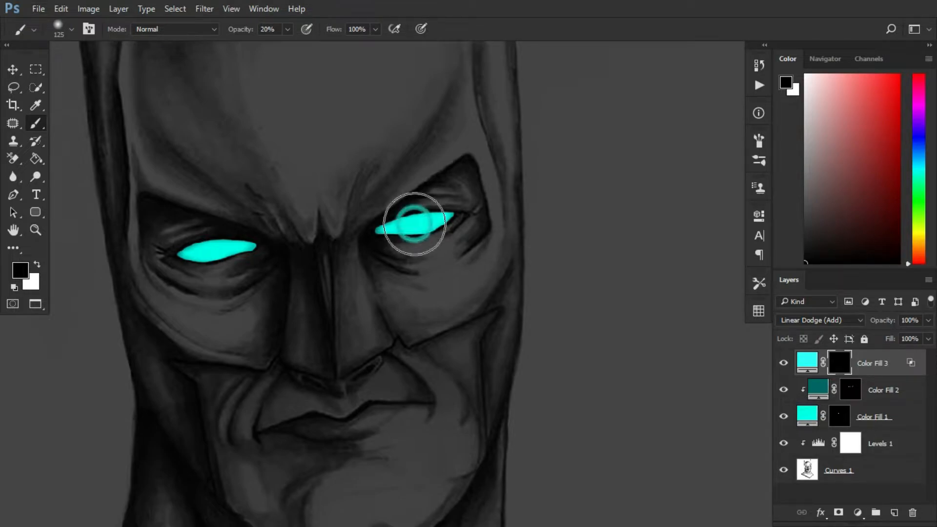
key(x)
drag(412, 228, 398, 246)
drag(207, 246, 209, 247)
Step: Enlarge the brush to 250 px and paint a wider glow around both eyes on the Color Fill 3 mask
key(bracketright)
key(bracketright)
key(bracketright)
key(bracketright)
drag(424, 231, 419, 224)
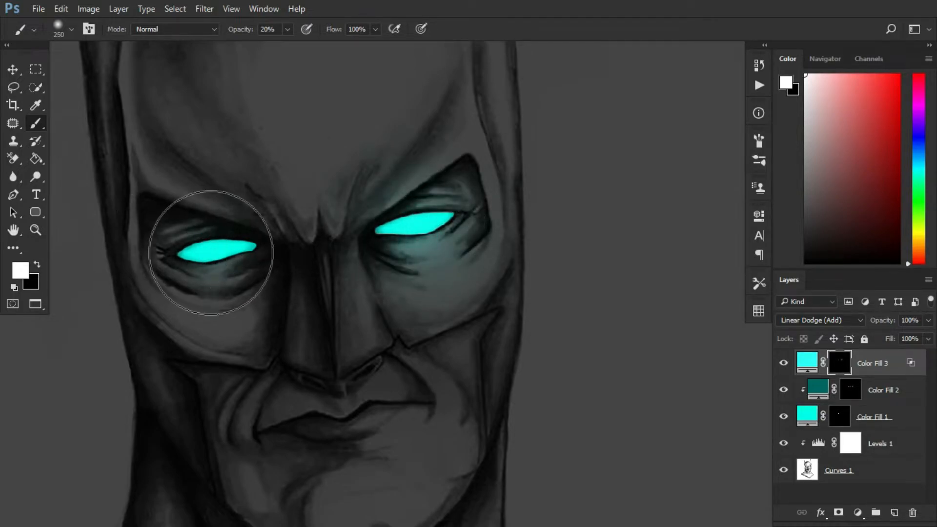
drag(207, 246, 210, 245)
Step: Enlarge the brush to 300 px and extend the glow around both eyes on the Color Fill 3 mask
key(bracketright)
key(bracketright)
key(bracketleft)
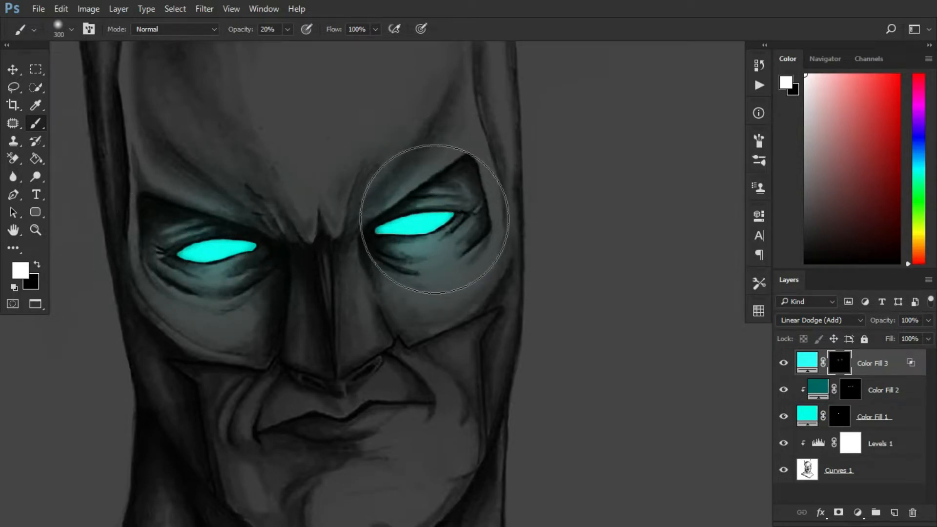
drag(433, 222, 437, 220)
drag(200, 264, 221, 259)
Step: Reduce the brush to 60 px and brighten the glow along the brow above the left eye on the Color Fill 3 mask
key(bracketleft)
key(bracketleft)
key(bracketleft)
key(bracketleft)
key(bracketleft)
key(bracketleft)
key(bracketleft)
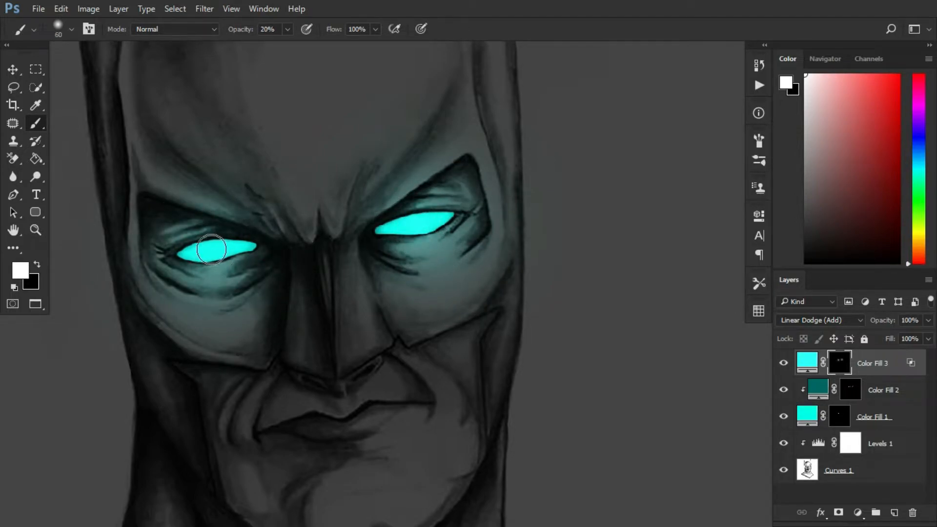
scroll(302, 238, down, 5)
scroll(285, 225, up, 7)
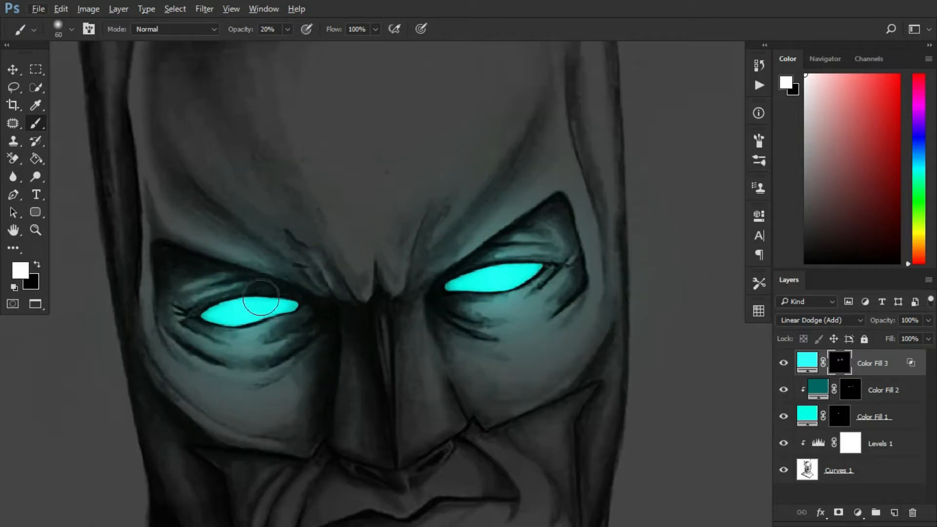
drag(254, 279, 156, 258)
mouse_move(450, 263)
mouse_down()
mouse_move(557, 203)
mouse_move(559, 307)
mouse_move(539, 323)
mouse_up()
key(ctrl+z)
mouse_move(515, 236)
mouse_down()
mouse_move(550, 219)
mouse_move(594, 291)
mouse_up()
key(ctrl+z)
Step: Lower the brush opacity to 5% and build up a faint glow around both eye sockets, the cheeks and the sides of the nose
text(5)
mouse_move(555, 195)
mouse_down()
mouse_move(577, 226)
mouse_move(520, 345)
mouse_up()
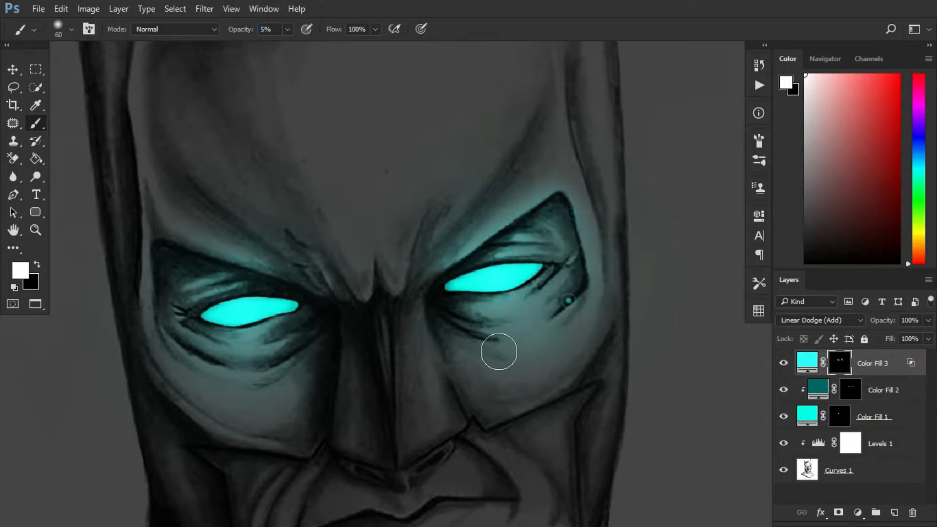
mouse_move(230, 265)
mouse_down()
mouse_move(271, 278)
mouse_move(162, 288)
mouse_move(236, 389)
mouse_up()
mouse_move(159, 326)
mouse_down()
mouse_move(263, 420)
mouse_move(219, 406)
mouse_up()
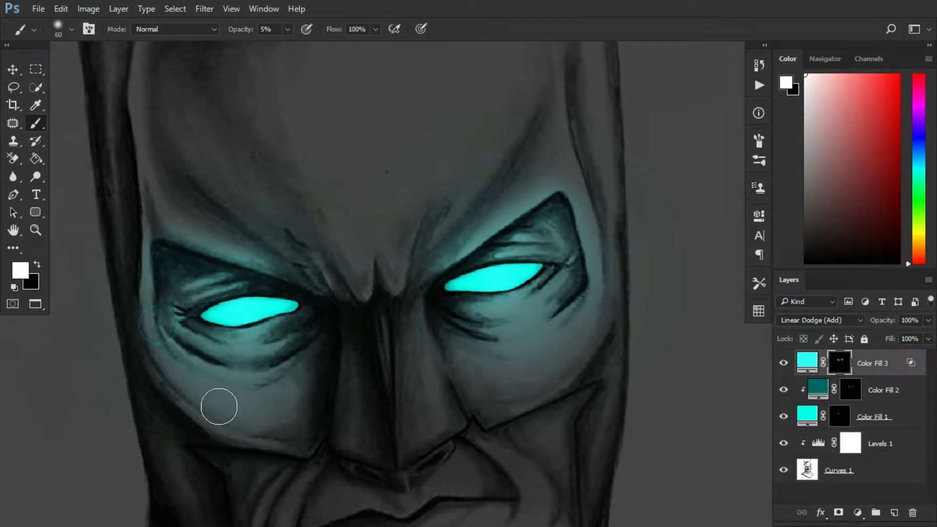
drag(523, 395, 488, 402)
drag(438, 320, 457, 371)
drag(437, 339, 445, 397)
drag(335, 323, 328, 403)
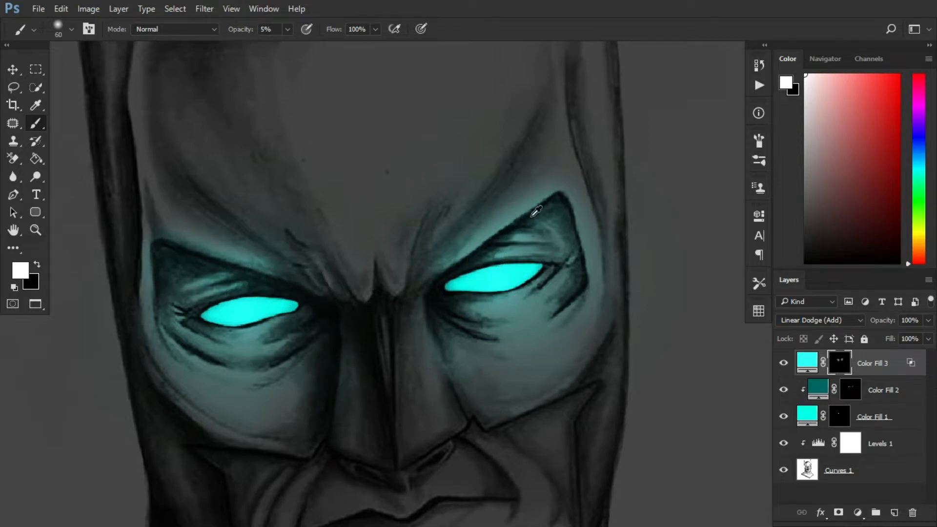
Step: Examine the glow on the whole drawing and compare it with Color Fill 3 hidden and shown
scroll(539, 215, down, 5)
scroll(429, 263, up, 5)
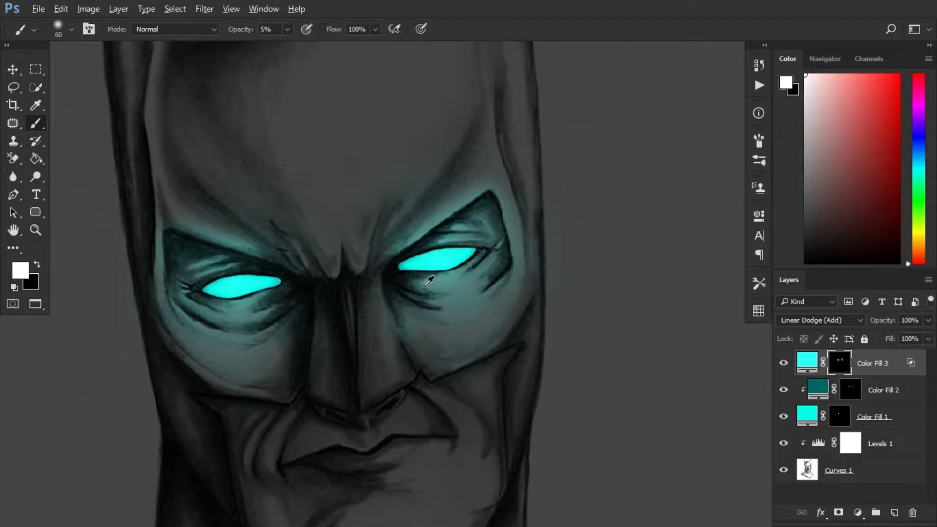
scroll(432, 287, down, 5)
scroll(423, 304, up, 2)
scroll(423, 301, down, 2)
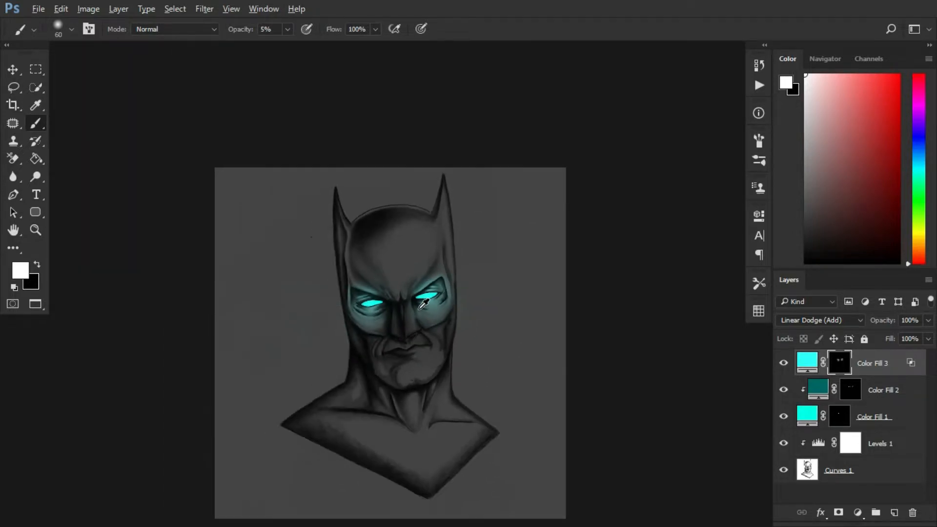
scroll(421, 303, up, 1)
click(783, 363)
click(783, 363)
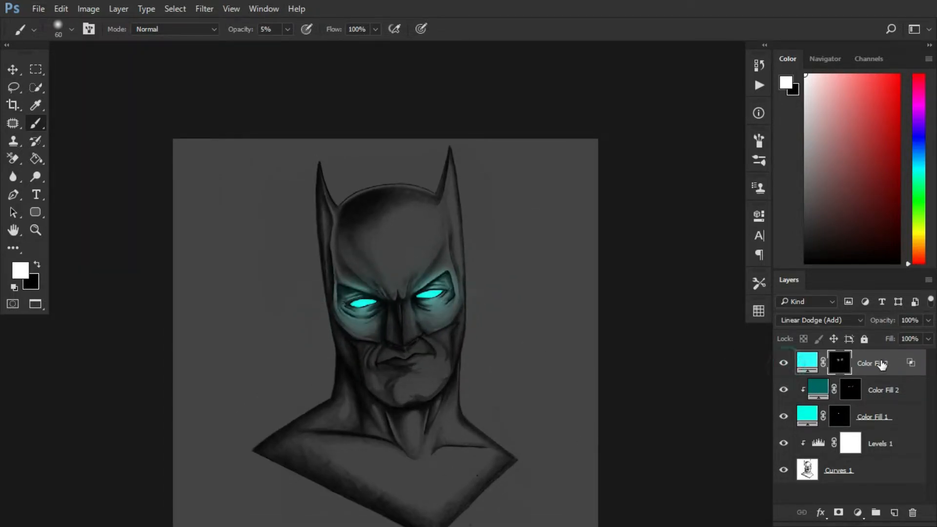
Step: Widen Color Fill 3's split Blend If black slider for the underlying layer to 0 / 100
double_click(874, 362)
double_click(913, 367)
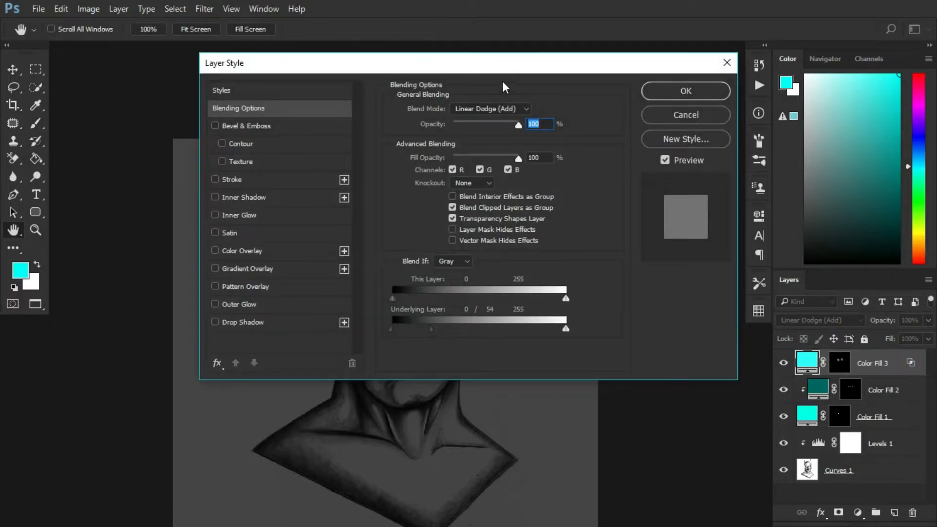
drag(503, 68, 814, 78)
drag(752, 348, 773, 349)
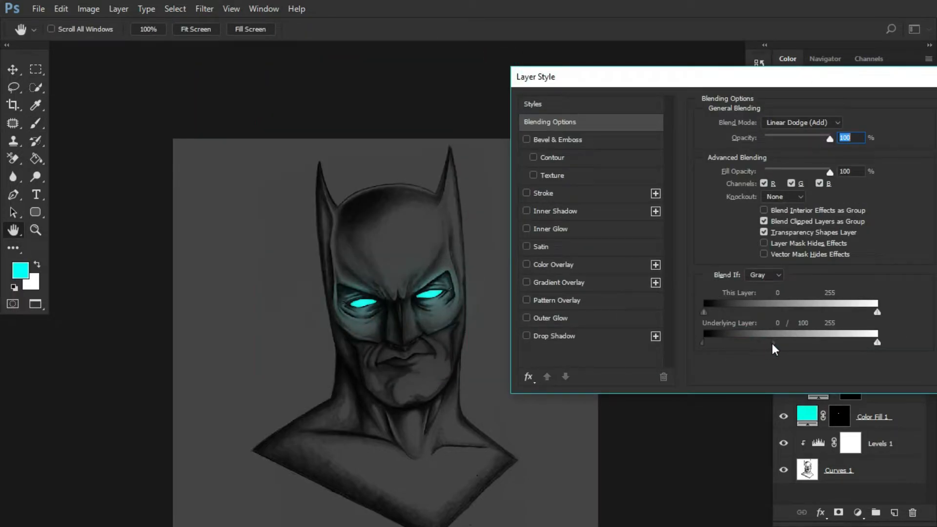
drag(793, 80, 617, 80)
click(842, 110)
Step: Set a white brush to 100 px and 10% opacity and strengthen the glow around both eyes on the Color Fill 3 mask
key(b)
key(d)
scroll(316, 341, up, 3)
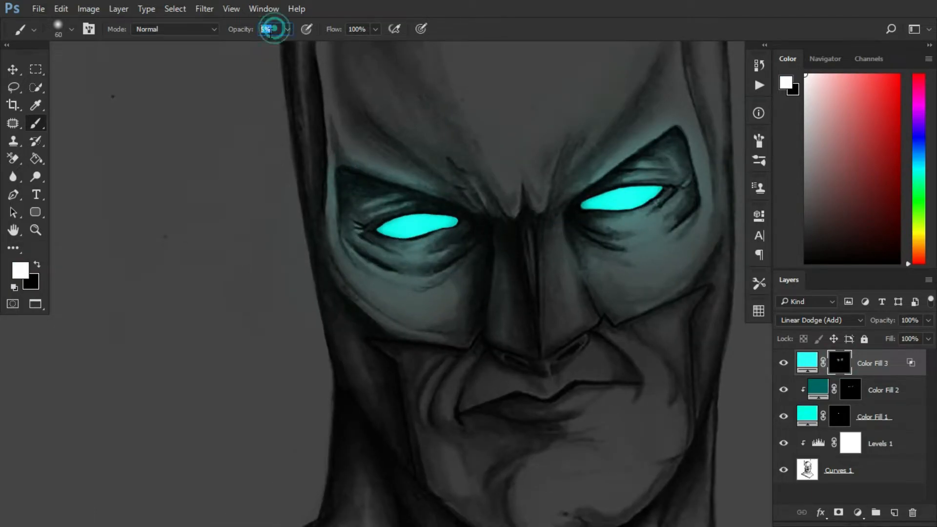
click(382, 213)
click(651, 177)
click(685, 162)
click(664, 238)
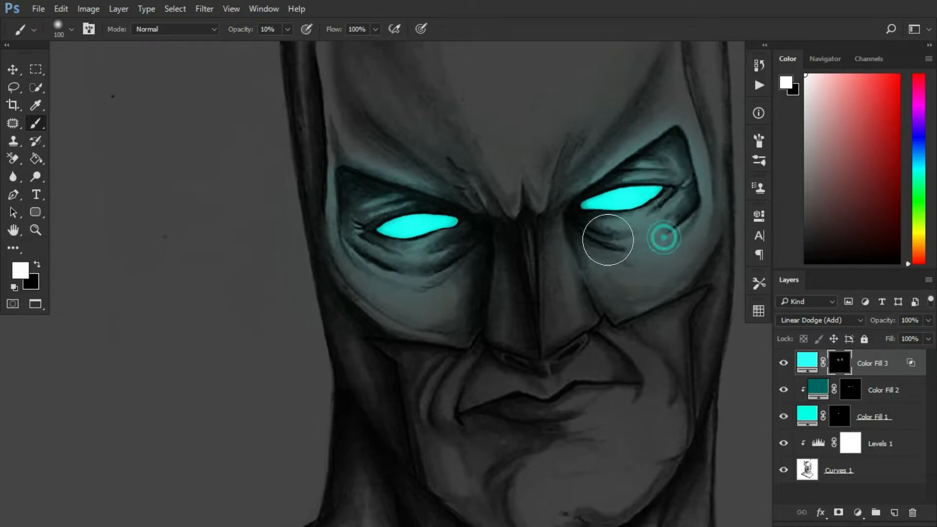
click(414, 299)
click(342, 173)
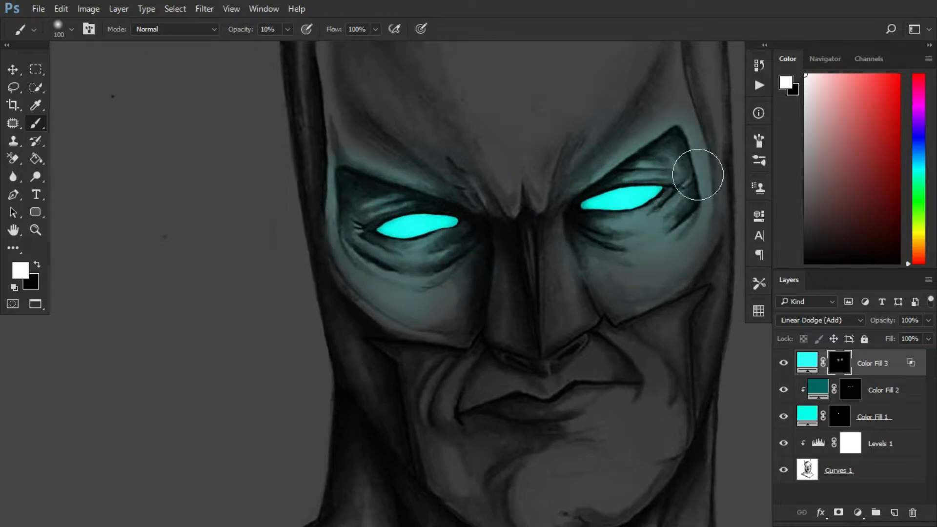
Step: Enlarge the brush to 500 px and add a broad, faint glow at both sides of the head beside the eyes
scroll(299, 242, down, 3)
key(bracketright)
key(bracketright)
key(bracketright)
key(bracketright)
key(bracketright)
click(332, 237)
click(461, 241)
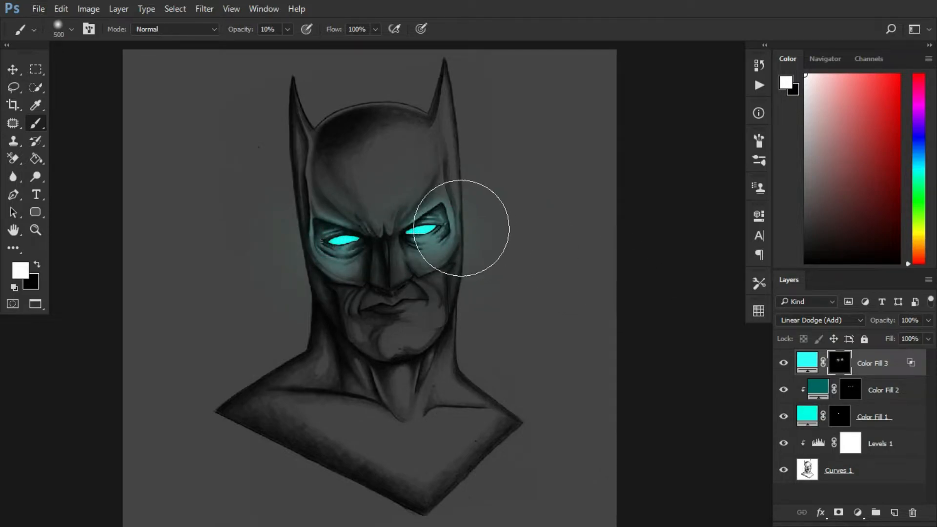
Step: Reduce the brush size to 25 px
scroll(466, 228, up, 3)
key(bracketleft)
key(bracketleft)
key(bracketleft)
key(bracketleft)
key(bracketleft)
key(bracketleft)
key(bracketleft)
key(bracketleft)
key(bracketleft)
key(bracketleft)
key(bracketleft)
key(bracketleft)
scroll(410, 233, up, 2)
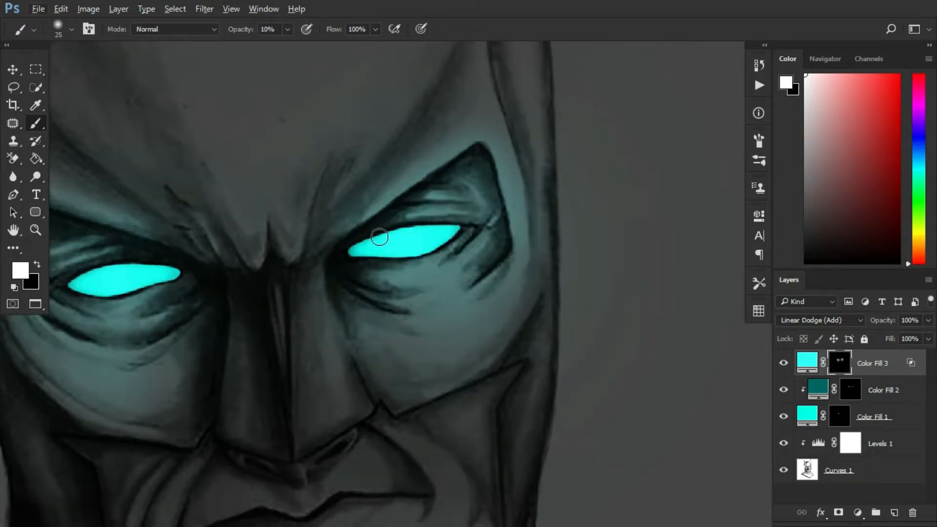
Step: Lower the white output level of the Levels 1 adjustment to darken the drawing further
click(849, 447)
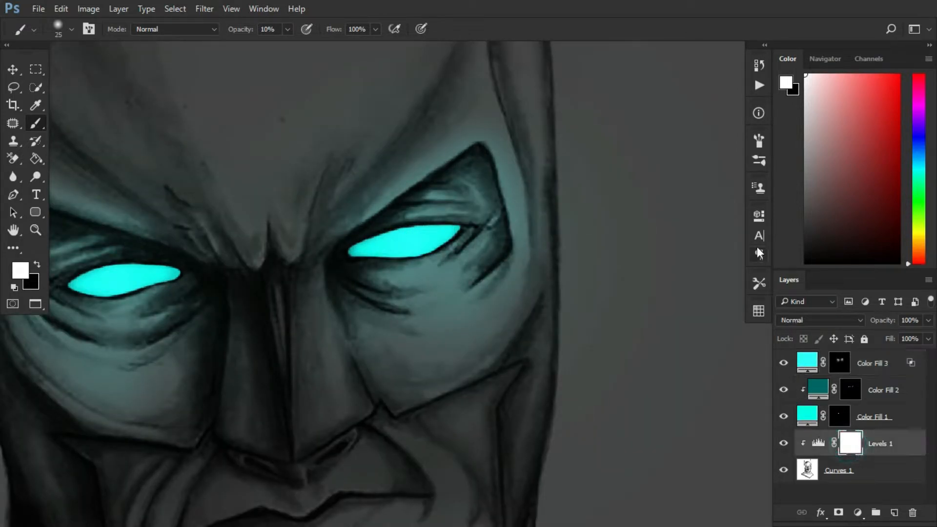
click(759, 216)
scroll(668, 319, down, 2)
click(608, 232)
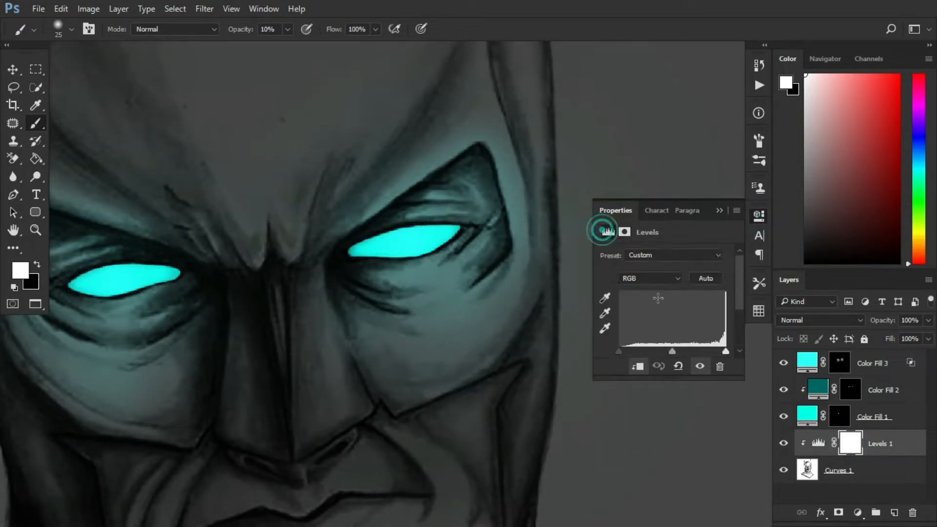
drag(648, 356, 642, 357)
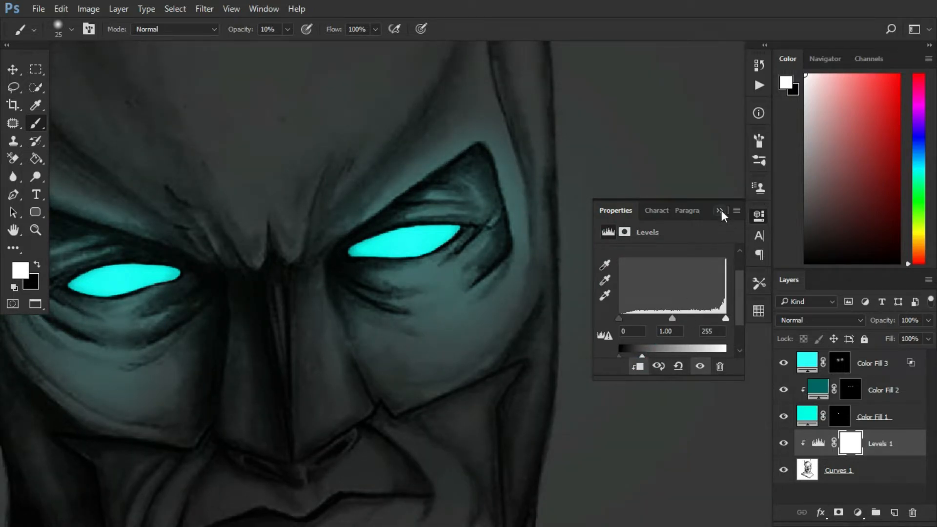
click(719, 210)
Step: Compare the darkened drawing with the Color Fill 3 glow turned off and on
scroll(471, 250, down, 4)
scroll(473, 248, down, 3)
click(18, 70)
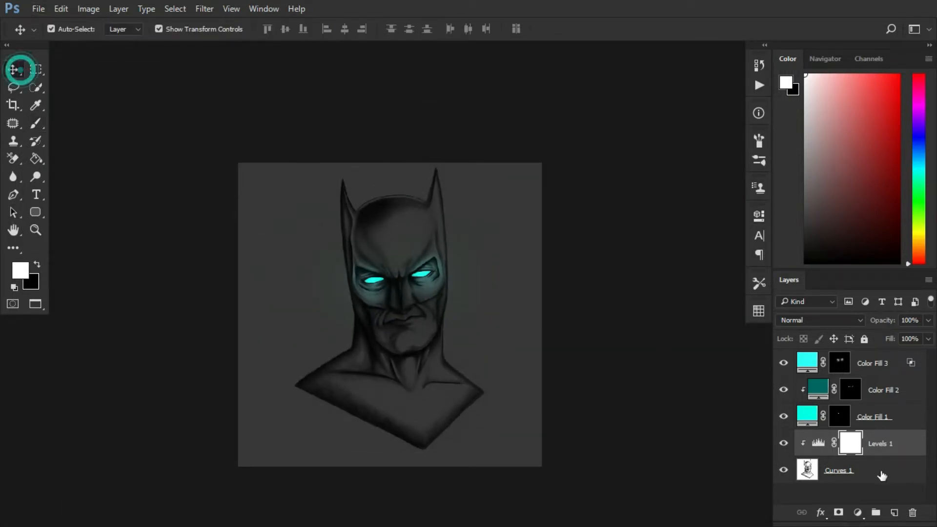
click(785, 364)
click(785, 364)
click(785, 364)
click(785, 365)
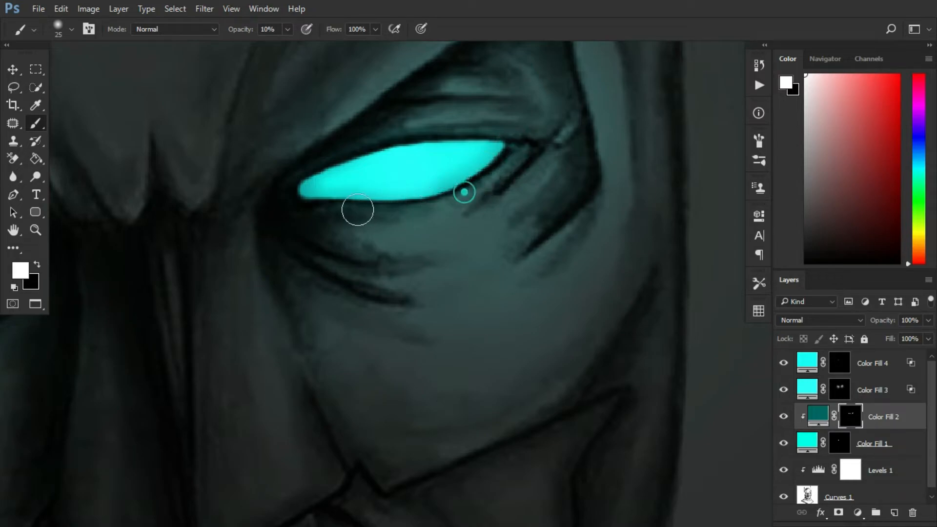
scroll(465, 194, down, 6)
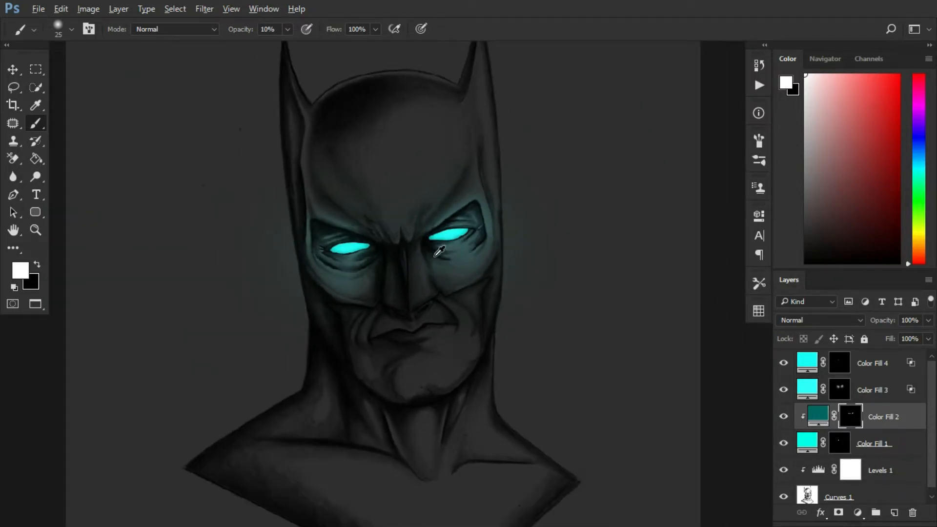
scroll(433, 254, down, 4)
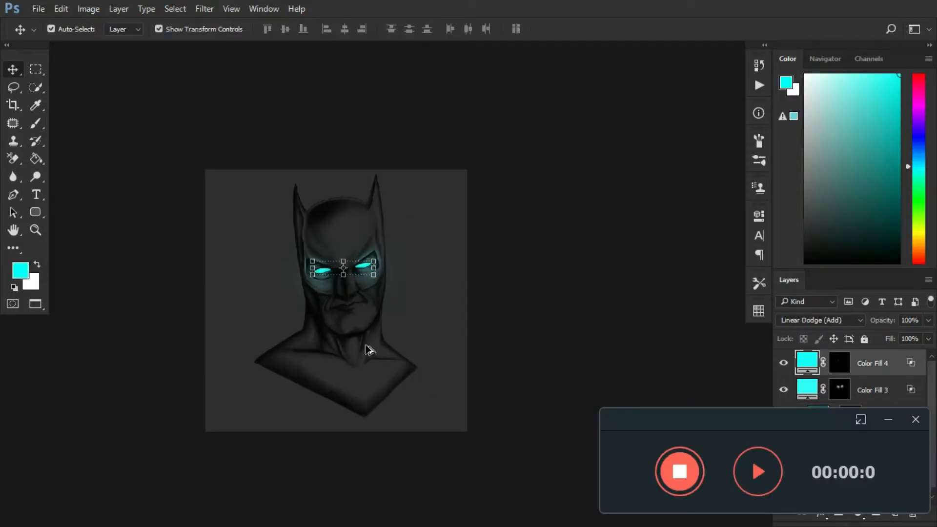
scroll(367, 349, up, 3)
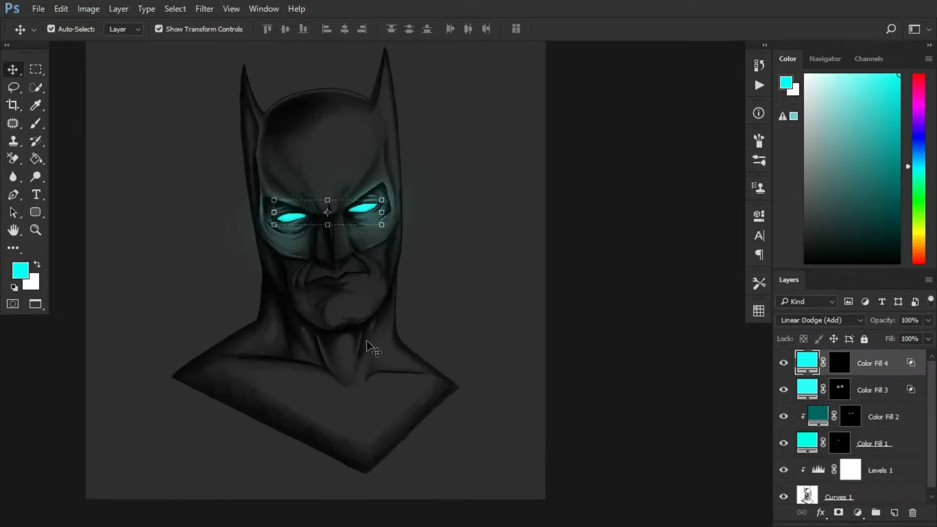
drag(443, 366, 493, 479)
click(669, 301)
drag(467, 387, 477, 305)
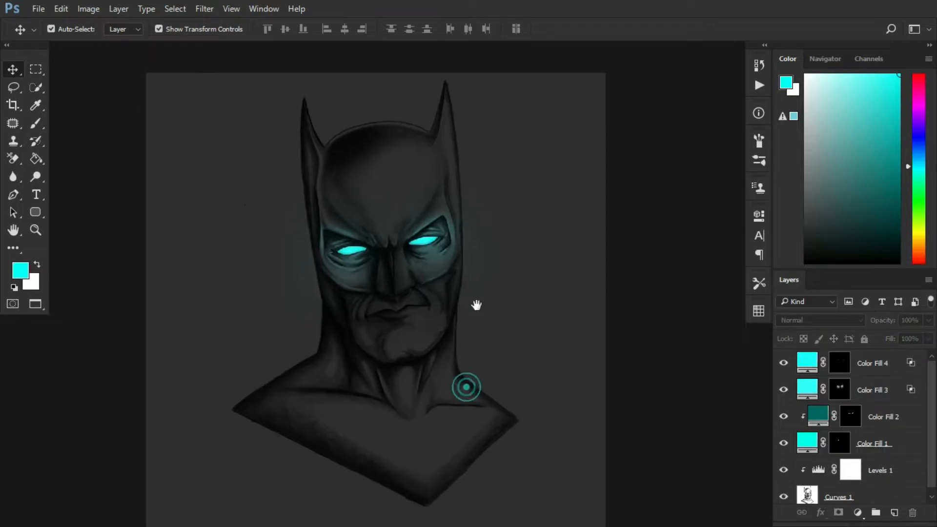
Step: Add a red (#ff1e00) Solid Color fill layer on top of the stack and invert its mask to black
click(858, 360)
click(857, 512)
click(827, 217)
click(735, 452)
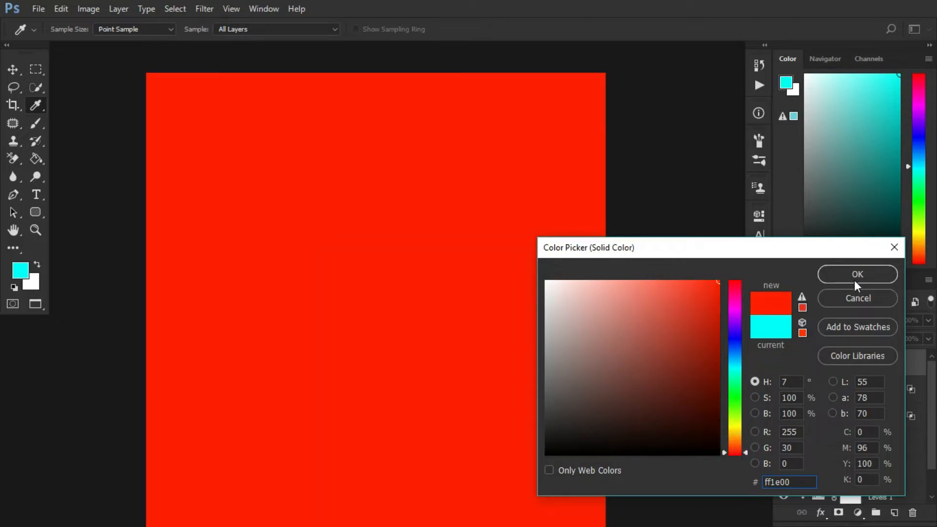
click(854, 283)
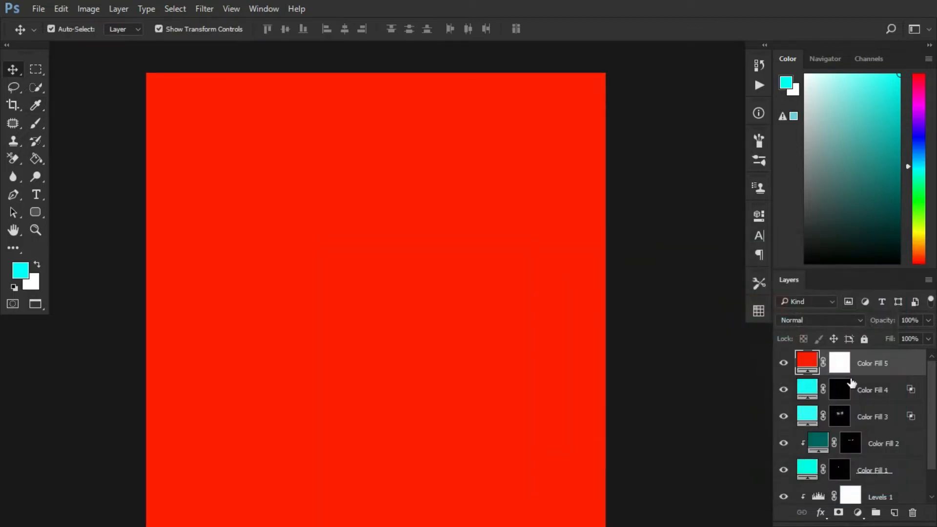
click(844, 364)
key(ctrl+i)
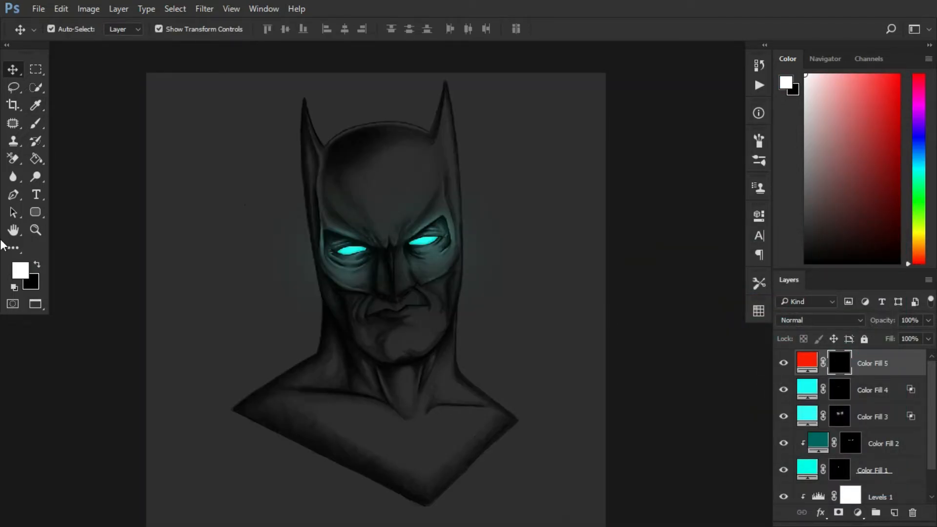
Step: Set up a hard round white brush with 100% hardness, 100% opacity and a size of 10 px
click(35, 123)
drag(322, 124, 335, 251)
scroll(321, 255, up, 5)
right_click(316, 256)
drag(439, 321, 501, 334)
click(305, 221)
right_click(301, 222)
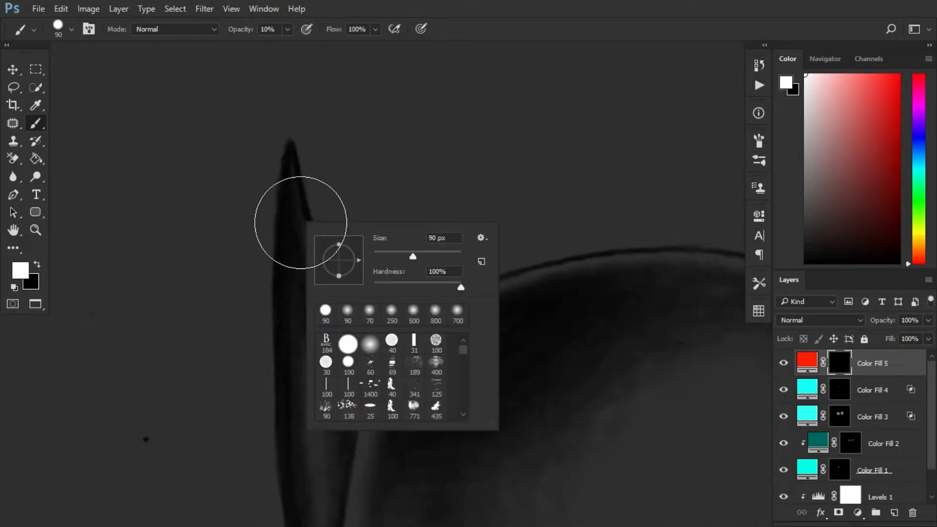
drag(236, 30, 444, 62)
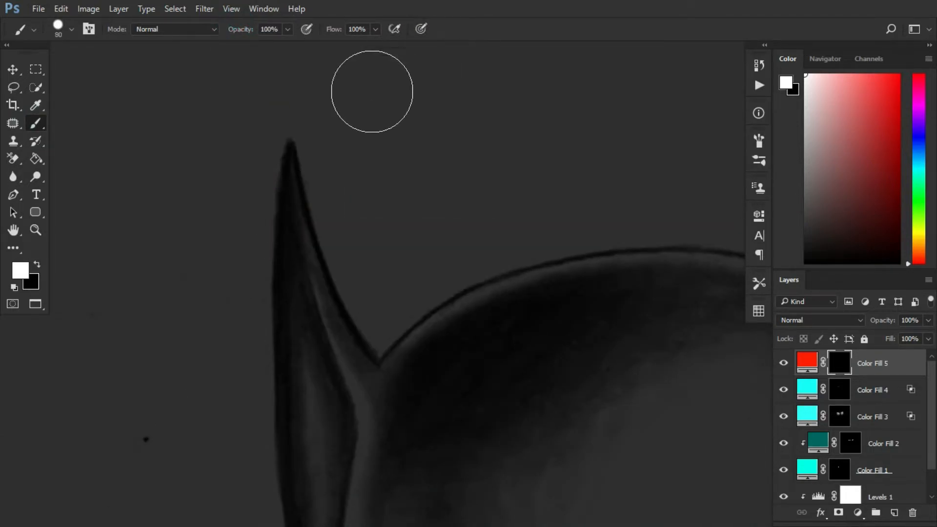
scroll(288, 162, up, 3)
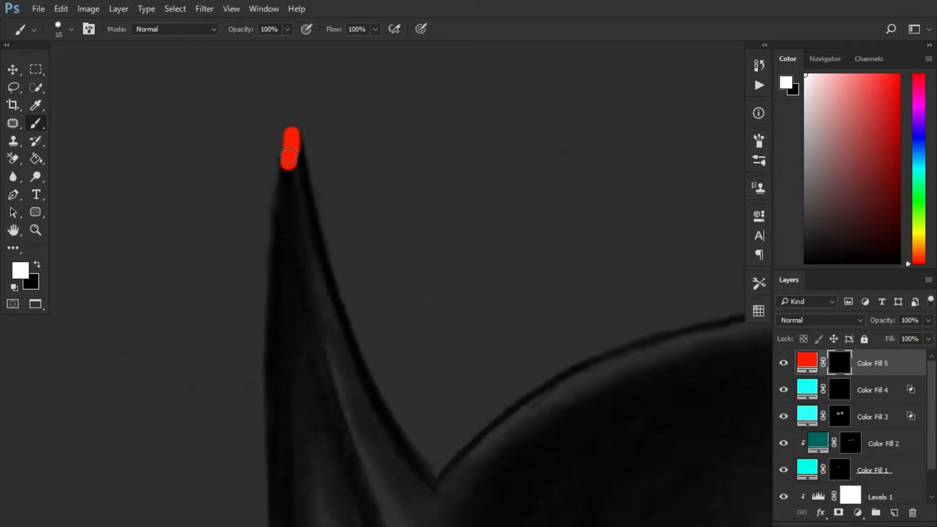
Step: Paint the tip and inner edge of the left ear red on the Color Fill 5 mask
drag(288, 164, 272, 319)
key(ctrl+z)
drag(287, 289, 289, 232)
mouse_move(294, 80)
mouse_down()
mouse_move(313, 196)
mouse_move(332, 220)
mouse_up()
drag(315, 170, 308, 101)
drag(328, 159, 352, 236)
drag(303, 86, 303, 164)
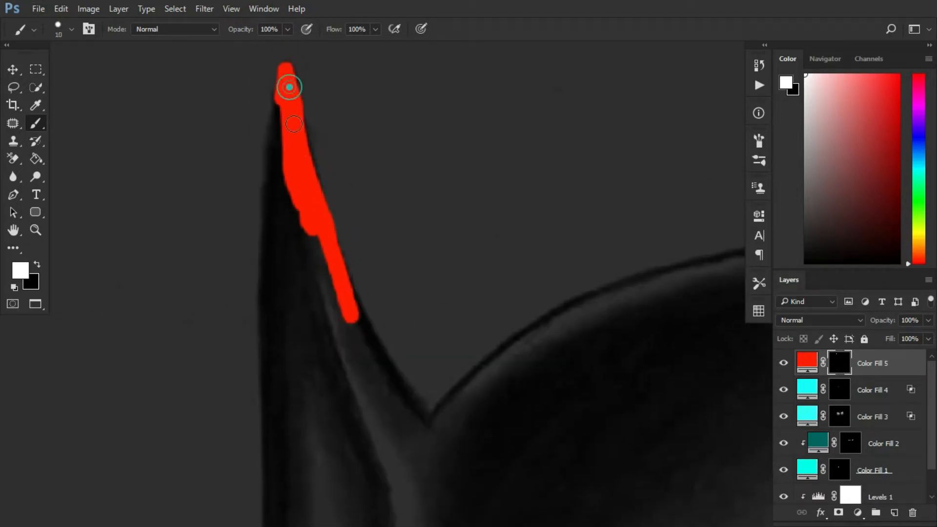
mouse_move(418, 420)
mouse_down()
mouse_move(396, 397)
mouse_move(342, 281)
mouse_move(383, 385)
mouse_up()
mouse_move(283, 95)
mouse_down()
mouse_move(274, 252)
mouse_move(289, 53)
mouse_move(277, 222)
mouse_up()
Step: Enlarge the brush and fill the interior of the left ear's upper part with red
key(bracketright)
key(bracketright)
key(bracketright)
drag(294, 149, 290, 344)
mouse_move(291, 344)
mouse_down()
mouse_move(287, 176)
mouse_move(328, 127)
mouse_move(393, 248)
mouse_up()
mouse_move(291, 258)
mouse_down()
mouse_move(326, 450)
mouse_move(307, 314)
mouse_up()
Step: Reduce the brush to 8 px and extend the red up to the left ear's outlines
scroll(325, 452, up, 4)
key(bracketleft)
key(bracketleft)
key(bracketleft)
key(bracketleft)
key(bracketleft)
drag(312, 210, 323, 478)
drag(323, 63, 337, 405)
drag(311, 369, 319, 293)
drag(313, 459, 308, 233)
drag(300, 400, 279, 151)
drag(279, 151, 280, 276)
mouse_move(285, 421)
mouse_down()
mouse_move(258, 279)
mouse_move(256, 166)
mouse_up()
mouse_move(273, 224)
mouse_down()
mouse_move(274, 176)
mouse_move(268, 361)
mouse_up()
Step: Touch up the red along the tip and inner contour of the left ear with white on the mask
scroll(582, 154, up, 2)
drag(582, 154, 517, 481)
drag(452, 427, 423, 342)
drag(332, 128, 383, 308)
scroll(438, 449, up, 5)
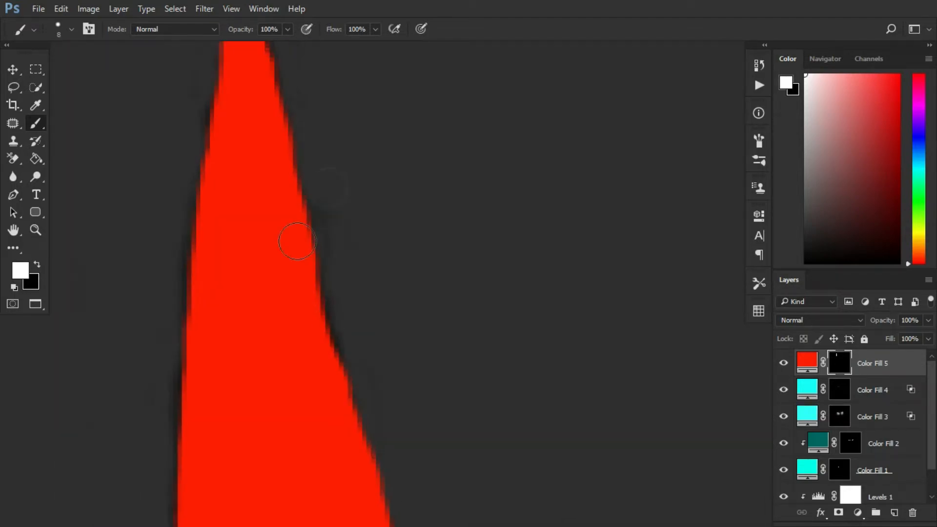
key(x)
key(x)
drag(256, 215, 317, 397)
drag(317, 396, 265, 167)
drag(265, 181, 309, 303)
Step: Switch to black, enlarge the soft brush to 100 px and erase the hard lower edge of the left ear's red
scroll(270, 274, down, 8)
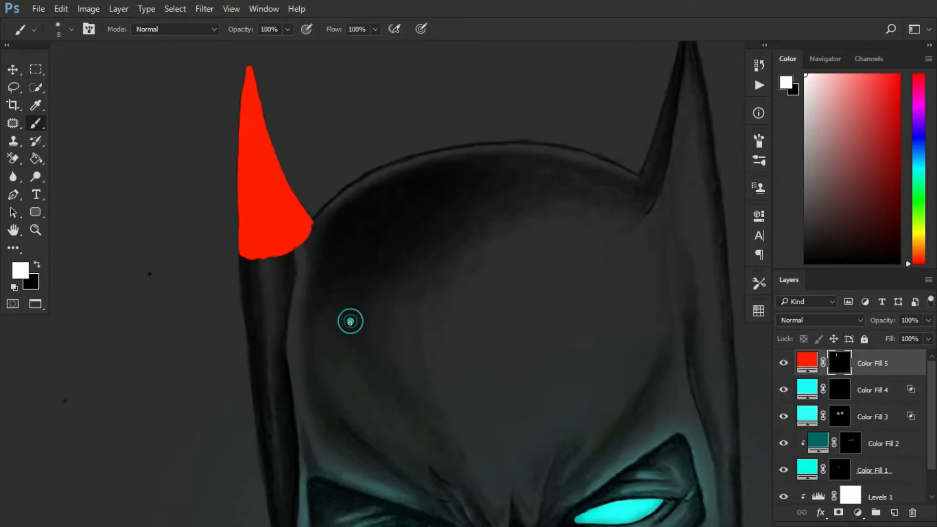
key(bracketright)
key(bracketright)
key(bracketright)
key(bracketright)
key(bracketright)
key(bracketright)
key(bracketright)
key(bracketright)
key(x)
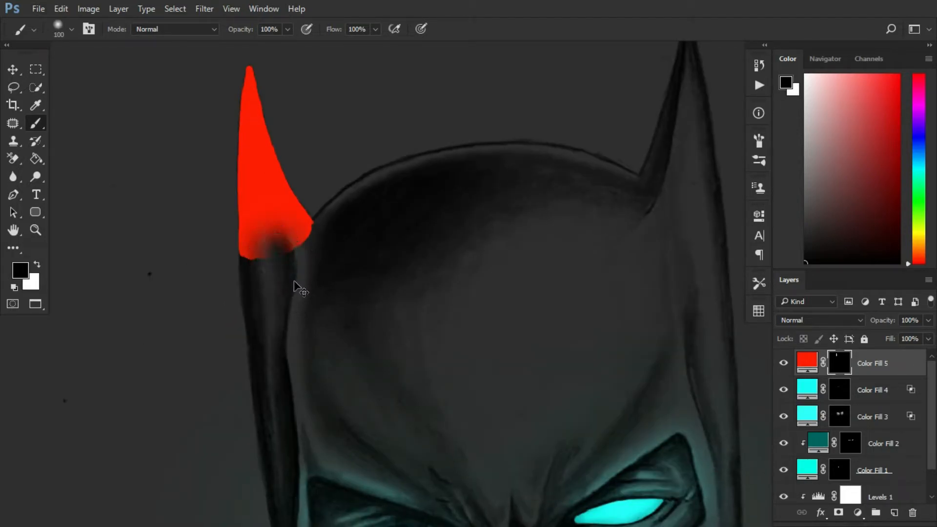
click(307, 256)
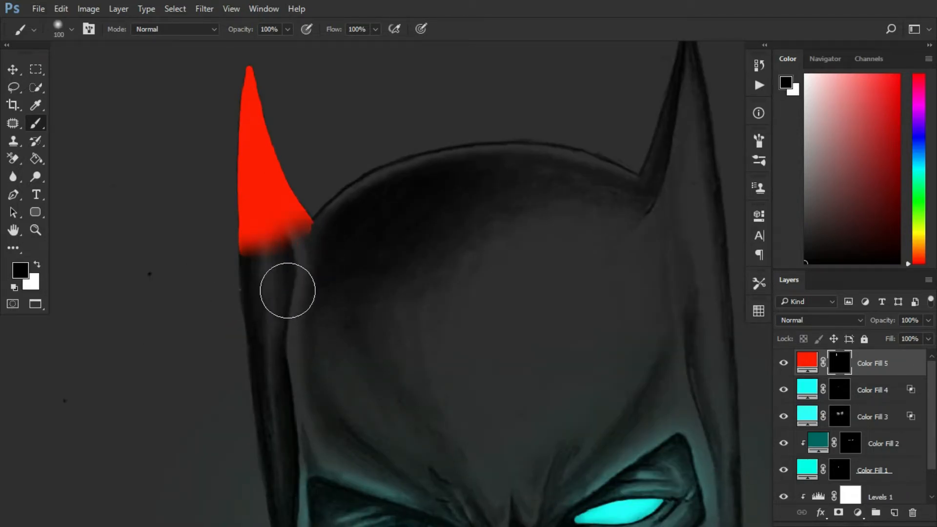
Step: Enlarge the brush to 175 px and fade the base of the left ear's red into the dark cowl
key(bracketright)
key(bracketright)
key(bracketright)
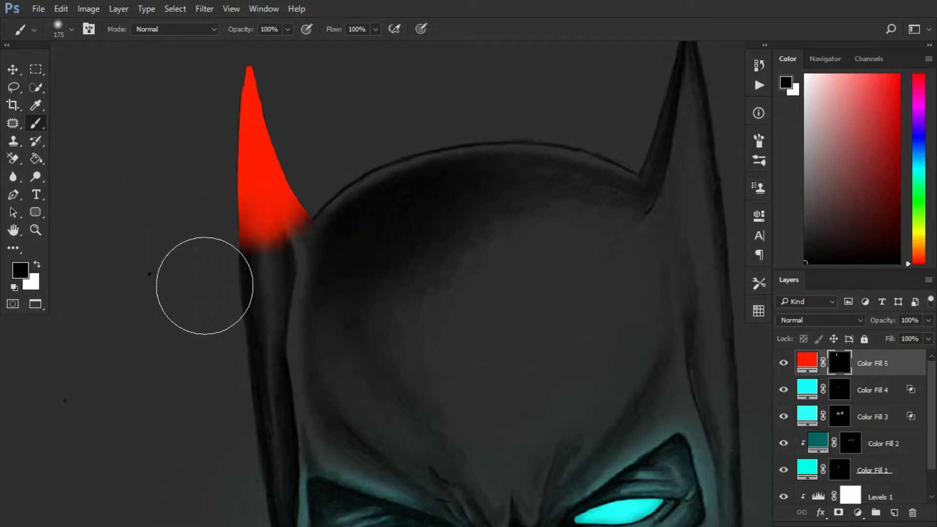
mouse_move(220, 277)
mouse_down()
mouse_move(267, 346)
mouse_move(316, 326)
mouse_move(357, 192)
mouse_up()
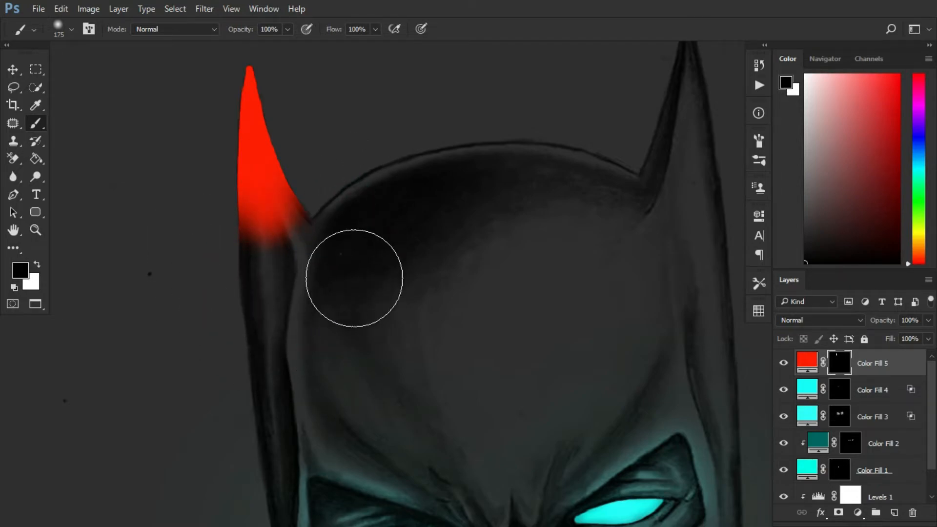
scroll(258, 285, down, 2)
drag(198, 262, 208, 259)
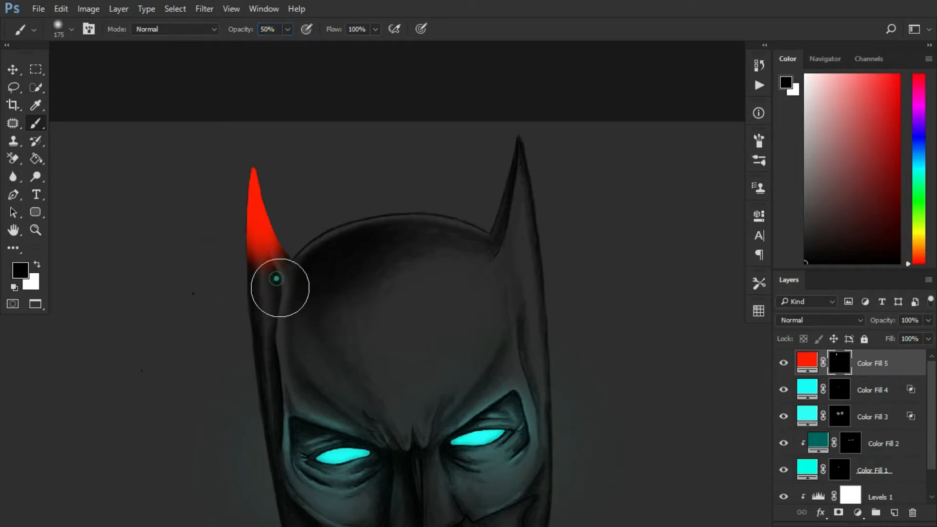
Step: Blend the lower fade of the left ear's red with soft dabs on the mask at 50% brush opacity
click(258, 271)
key(ctrl+z)
key(x)
click(246, 268)
key(ctrl+z)
key(x)
click(266, 266)
scroll(280, 311, down, 2)
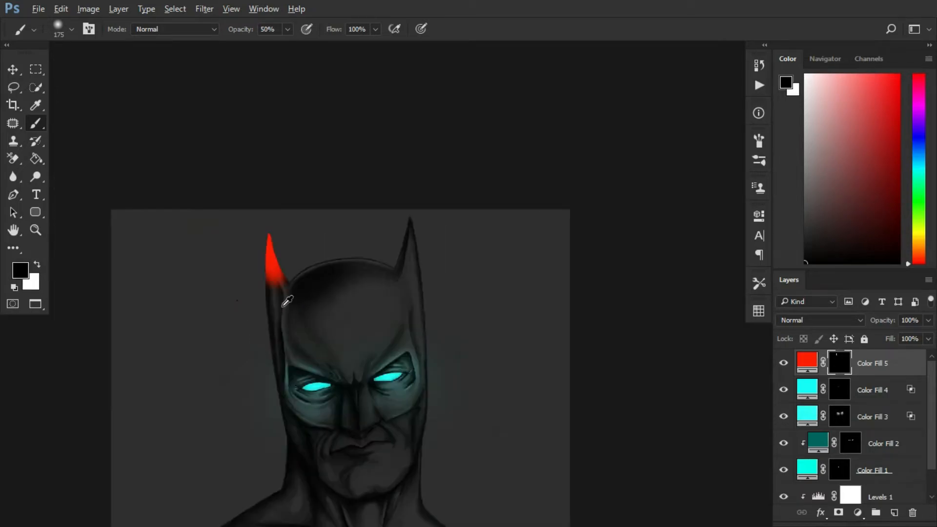
Step: Try a soft white stroke at the right ear's tip with a 30 px brush at 100% opacity, and undo it
scroll(297, 307, up, 3)
key(x)
scroll(647, 260, up, 1)
key(bracketleft)
key(bracketleft)
key(bracketleft)
key(bracketleft)
key(bracketleft)
key(bracketleft)
key(bracketleft)
key(bracketleft)
key(bracketleft)
key(bracketleft)
key(bracketleft)
key(bracketleft)
key(bracketleft)
key(bracketleft)
key(bracketleft)
key(0)
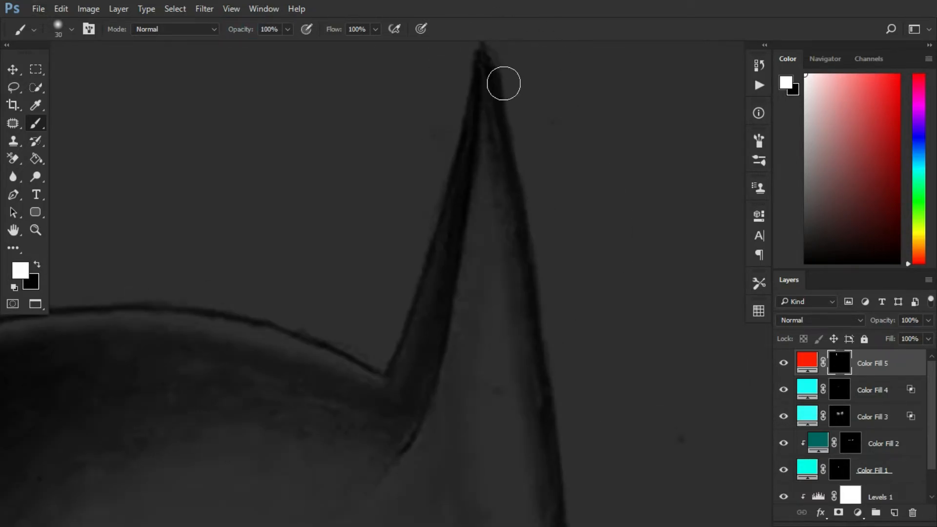
scroll(508, 82, up, 2)
drag(471, 89, 467, 115)
key(ctrl+z)
Step: Harden the brush, reduce it to 15 px and paint red down the tip and inner edge of the right ear
right_click(468, 114)
drag(481, 174, 629, 175)
drag(469, 91, 460, 171)
drag(455, 239, 460, 175)
drag(464, 107, 438, 214)
mouse_move(457, 219)
mouse_down()
mouse_move(458, 125)
mouse_move(435, 151)
mouse_move(334, 450)
mouse_up()
scroll(335, 447, up, 2)
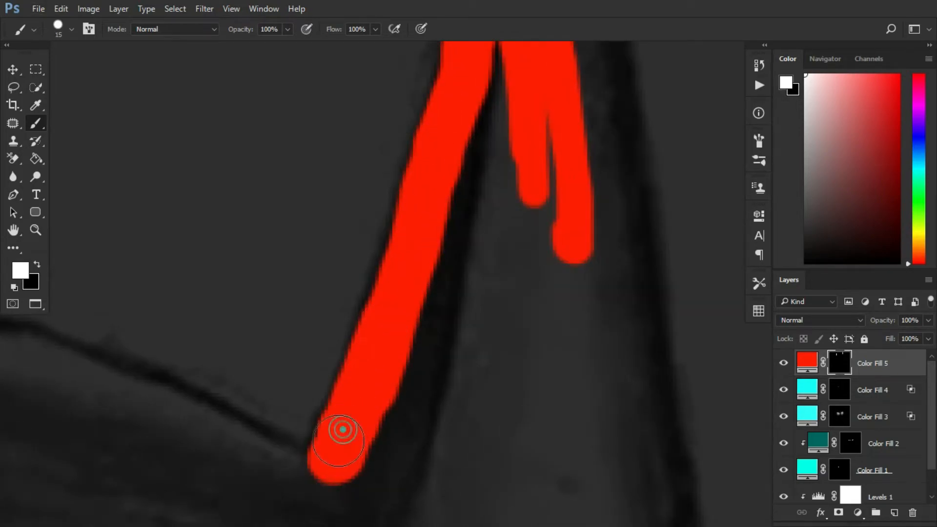
Step: Widen the red along the right ear's inner edge and trim the spill outside the outline with black
drag(390, 318, 368, 388)
mouse_move(433, 145)
mouse_down()
mouse_move(414, 279)
mouse_move(366, 454)
mouse_up()
key(ctrl+z)
drag(391, 382, 417, 265)
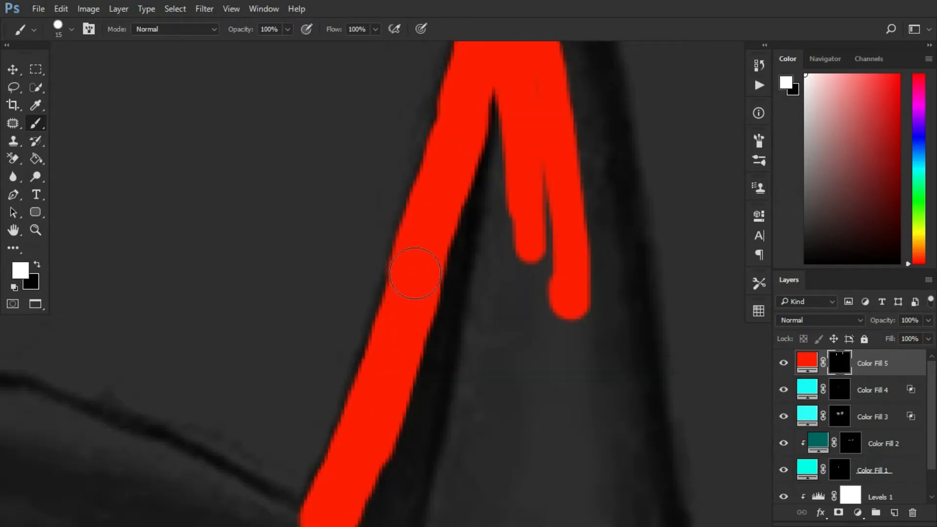
drag(408, 165, 360, 293)
key(x)
drag(362, 231, 303, 394)
key(x)
Step: Refine the red along the upper inner contour of the right ear with an 8 px white brush
drag(434, 78, 358, 328)
mouse_move(404, 225)
mouse_down()
mouse_move(381, 327)
mouse_move(394, 211)
mouse_up()
key(ctrl+z)
drag(373, 300, 385, 203)
drag(406, 74, 384, 190)
drag(375, 245, 372, 169)
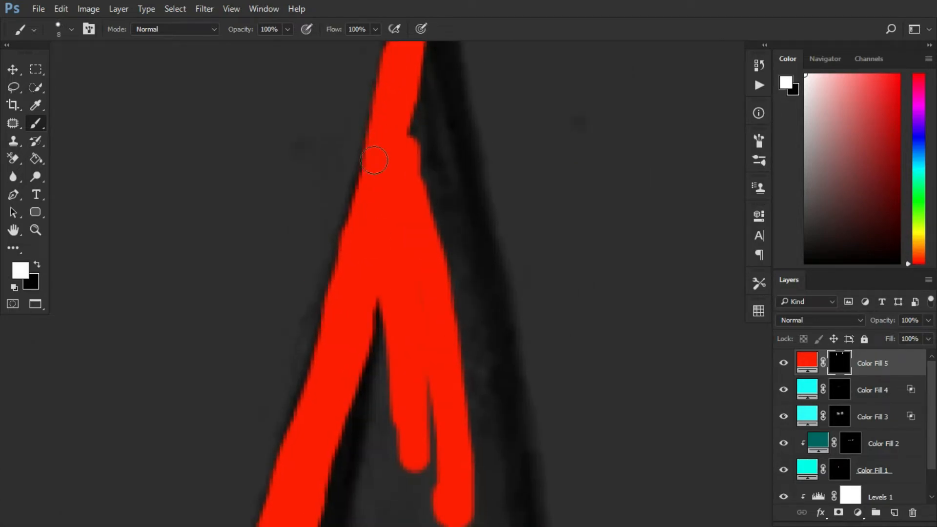
drag(330, 339, 307, 414)
Step: Enlarge the brush and fill the interior of the right ear's upper part with red
scroll(352, 332, down, 10)
scroll(180, 347, up, 5)
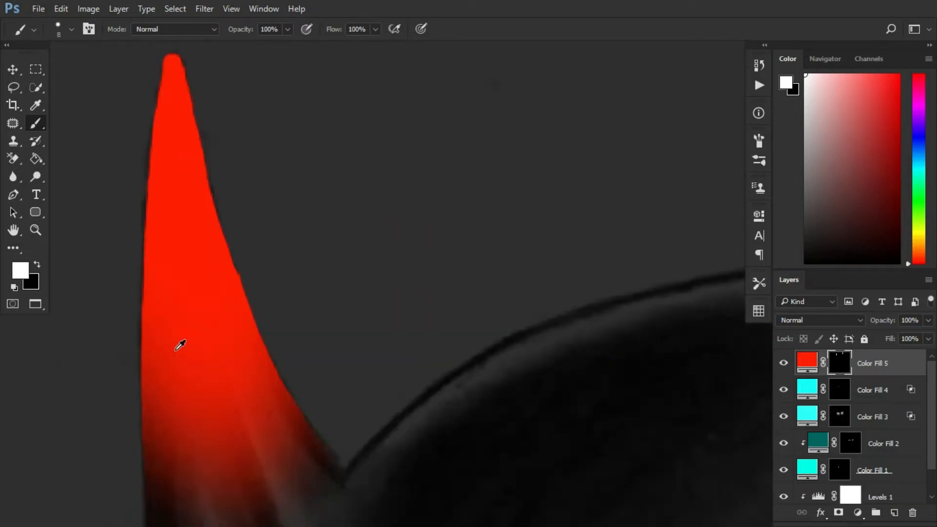
scroll(180, 347, down, 5)
scroll(322, 235, up, 5)
drag(287, 274, 368, 318)
key(bracketright)
key(bracketright)
key(bracketright)
key(bracketright)
key(bracketright)
mouse_move(324, 181)
mouse_down()
mouse_move(314, 276)
mouse_move(362, 318)
mouse_up()
scroll(369, 310, up, 5)
drag(364, 352, 346, 235)
mouse_move(346, 234)
mouse_down()
mouse_move(345, 336)
mouse_move(329, 184)
mouse_up()
drag(334, 197, 349, 402)
mouse_move(307, 187)
mouse_down()
mouse_move(326, 345)
mouse_move(323, 145)
mouse_up()
drag(325, 146, 355, 254)
key(ctrl+z)
mouse_move(335, 184)
mouse_down()
mouse_move(365, 490)
mouse_move(348, 298)
mouse_up()
Step: Reduce the brush and extend the red up to the right ear's outer outline
key(bracketleft)
key(bracketleft)
key(bracketleft)
key(bracketleft)
key(bracketleft)
key(bracketleft)
key(bracketleft)
drag(325, 220, 336, 278)
drag(334, 240, 340, 283)
drag(349, 283, 360, 334)
scroll(352, 332, down, 3)
drag(371, 440, 332, 263)
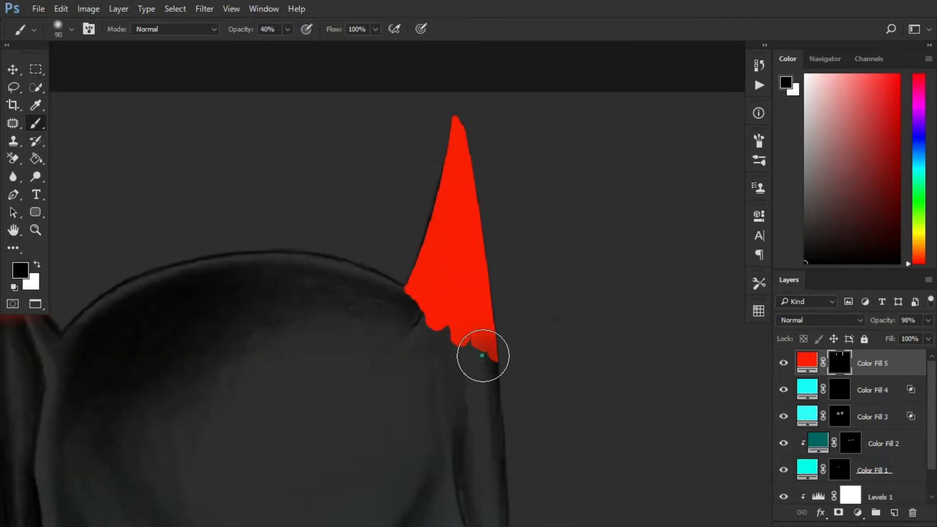
Step: Set the brush opacity to 100% and erase the ragged lower edge of the right ear's red with black
drag(276, 29, 227, 31)
text(100)
key(Return)
mouse_move(395, 299)
mouse_down()
mouse_move(389, 342)
mouse_move(492, 392)
mouse_move(418, 364)
mouse_up()
click(420, 360)
Step: Set the brush opacity to 50% and fade the base of the right ear's red into the cowl
drag(275, 29, 222, 34)
text(50)
key(Return)
drag(452, 336, 491, 340)
drag(417, 348, 538, 342)
drag(643, 308, 658, 335)
mouse_move(649, 321)
mouse_down()
mouse_move(652, 307)
mouse_move(492, 293)
mouse_move(576, 320)
mouse_up()
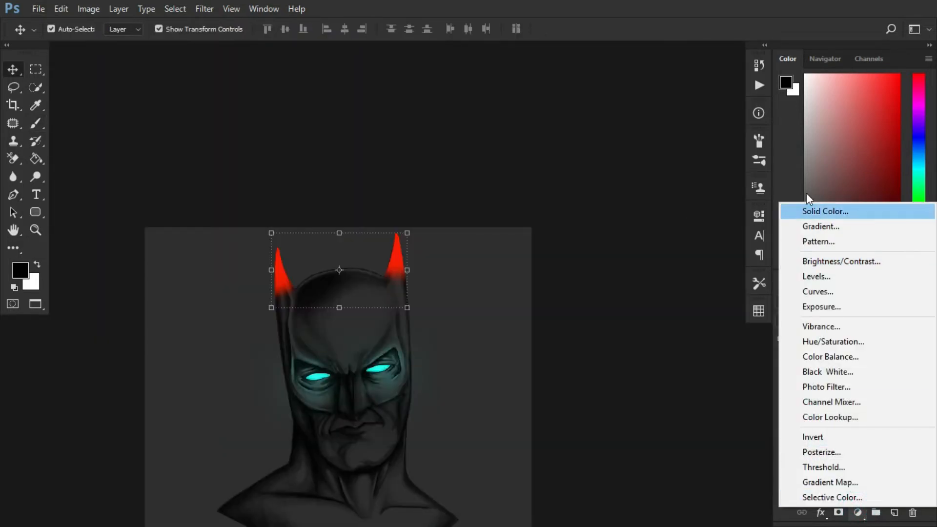
Step: Add an orange solid color fill layer and clip it to Color Fill 5
click(812, 209)
drag(736, 454, 737, 446)
click(845, 273)
alt+click(866, 376)
Step: Invert the new orange layer's mask to black and set its blend mode to Linear Dodge (Add)
click(851, 372)
key(ctrl+i)
click(829, 315)
click(806, 152)
Step: Paint orange highlights on both horn tips and edges with a soft white brush at 50% opacity on Color Fill 6's mask
key(b)
scroll(342, 255, up, 3)
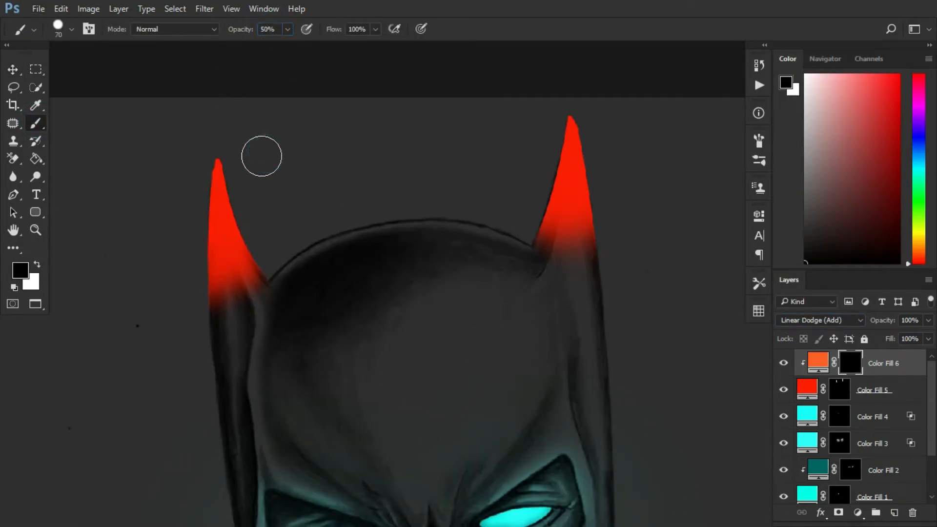
key(x)
drag(177, 191, 194, 166)
key(x)
right_click(265, 89)
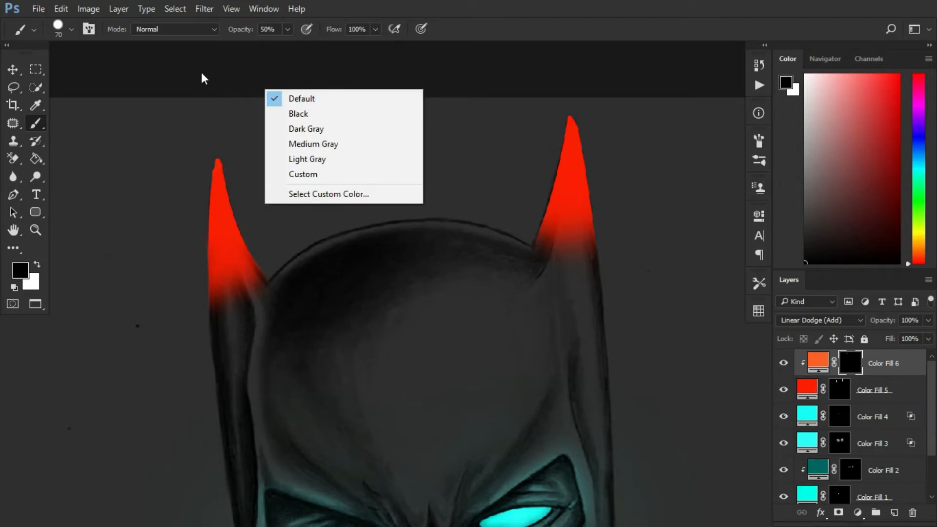
right_click(182, 115)
key(Return)
key(x)
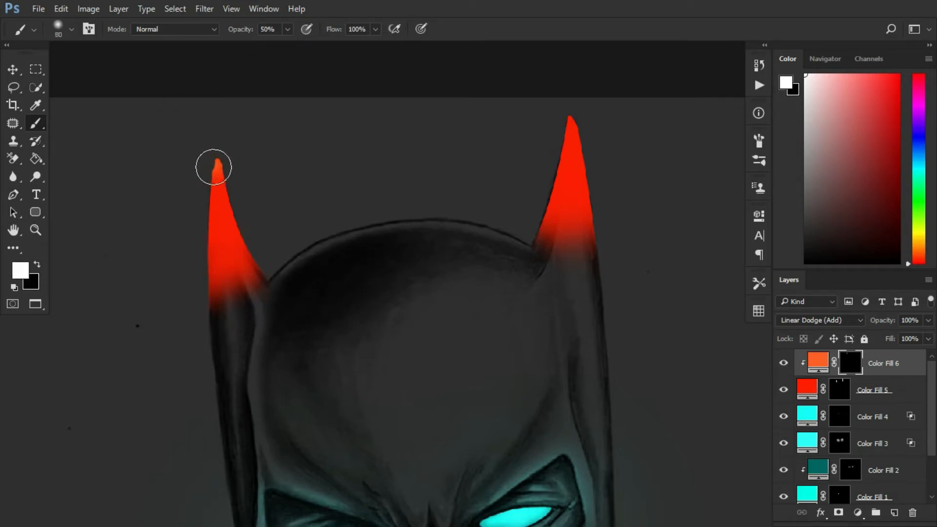
drag(253, 185, 172, 253)
mouse_move(564, 111)
mouse_down()
mouse_move(569, 134)
mouse_move(521, 214)
mouse_up()
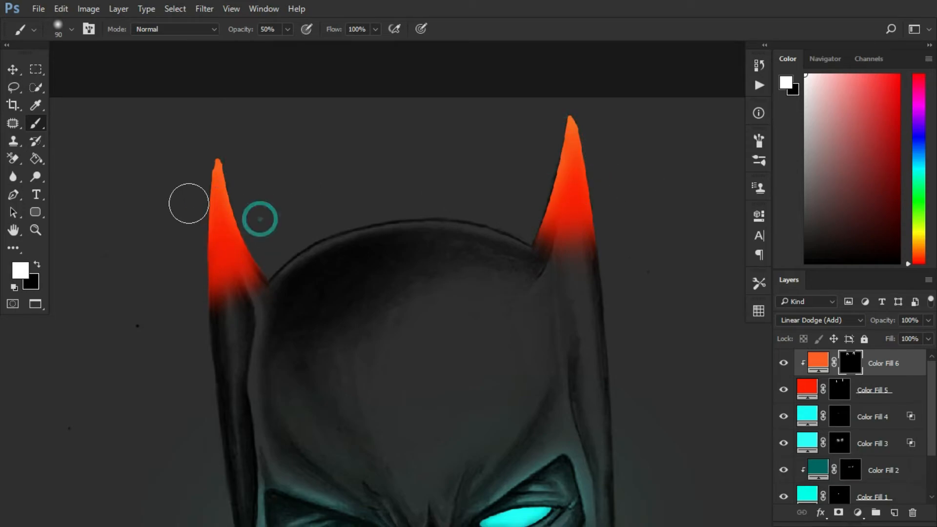
Step: Shift the hue of Color Fill 6 to a brighter orange and reselect its mask for painting in white
double_click(818, 362)
click(745, 448)
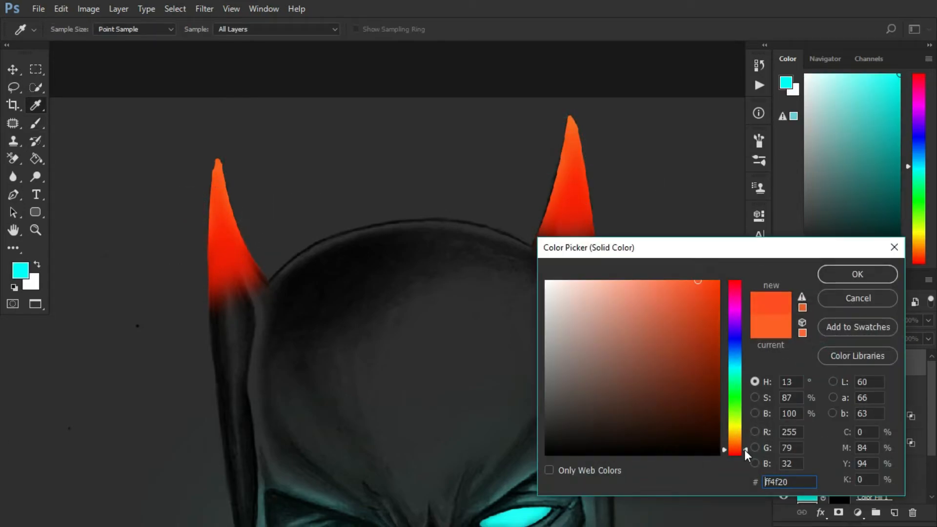
click(857, 274)
click(850, 361)
key(d)
scroll(478, 284, down, 5)
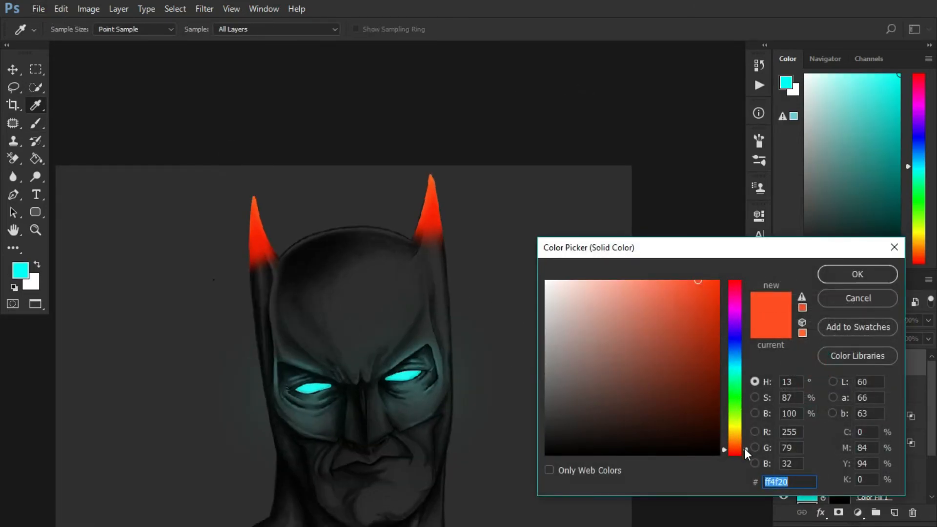
click(745, 448)
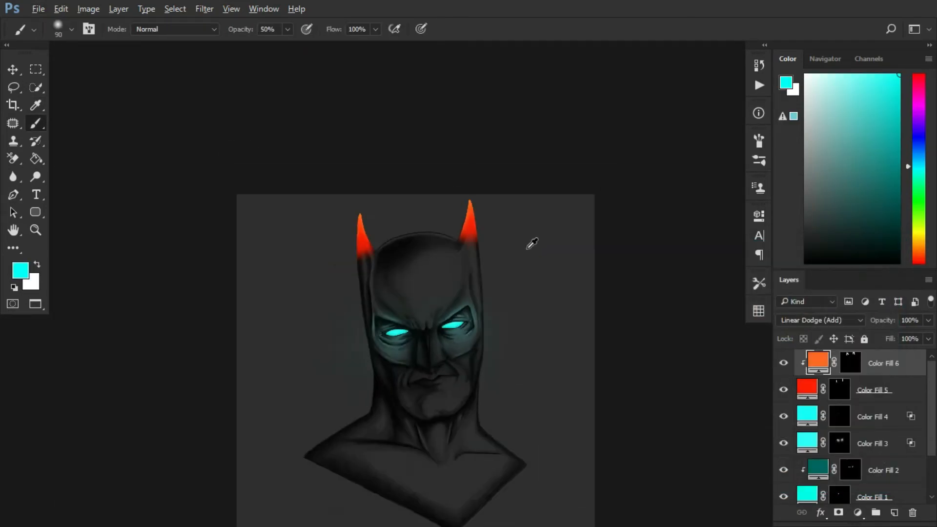
scroll(471, 209, up, 5)
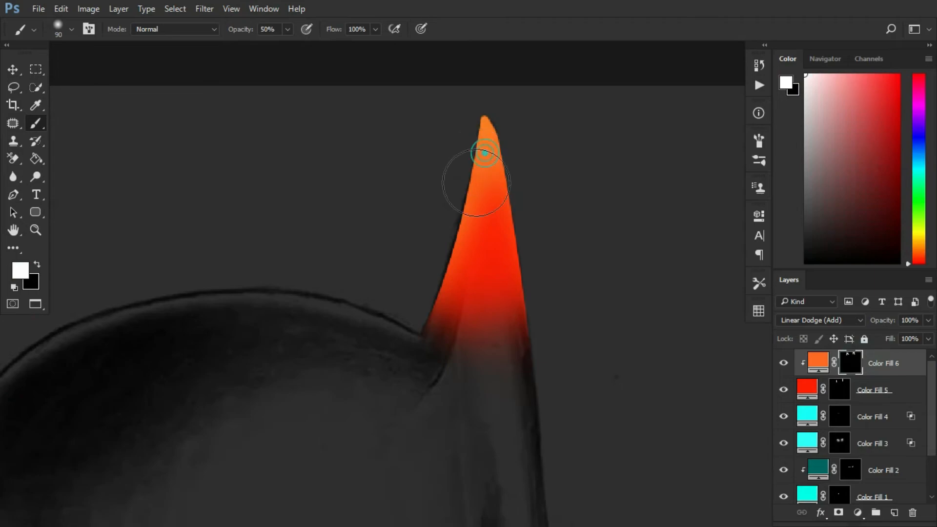
scroll(259, 230, down, 6)
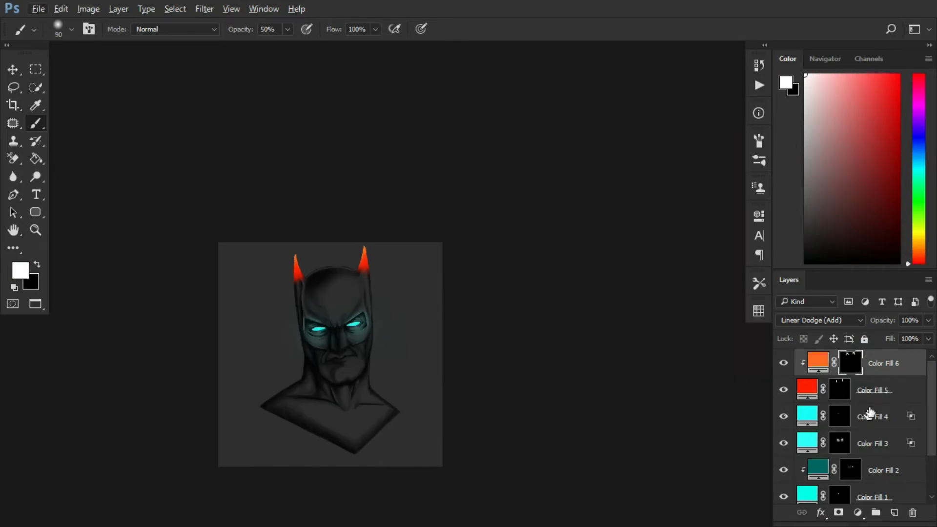
Step: Add an orange-red solid color fill layer in Linear Dodge (Add) mode and raise its underlying-layer Blend If shadow slider
click(858, 513)
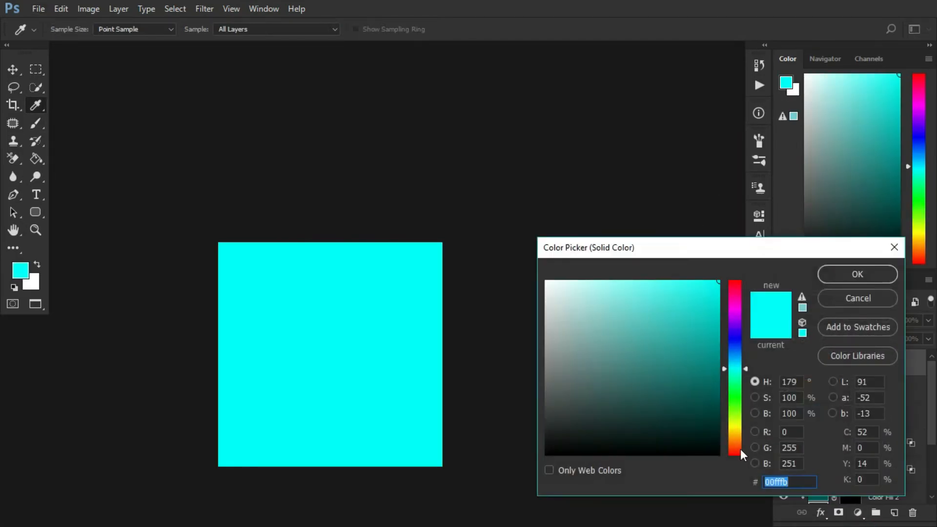
drag(734, 449, 736, 448)
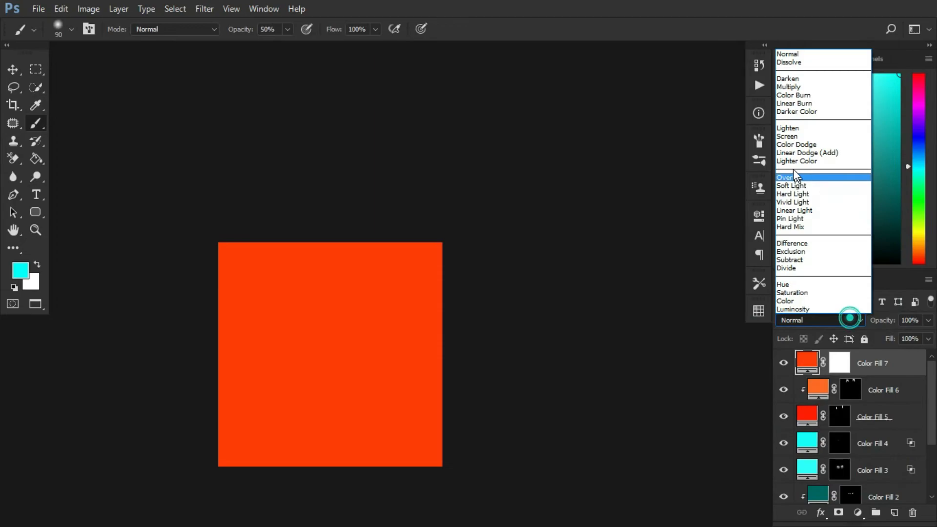
click(810, 155)
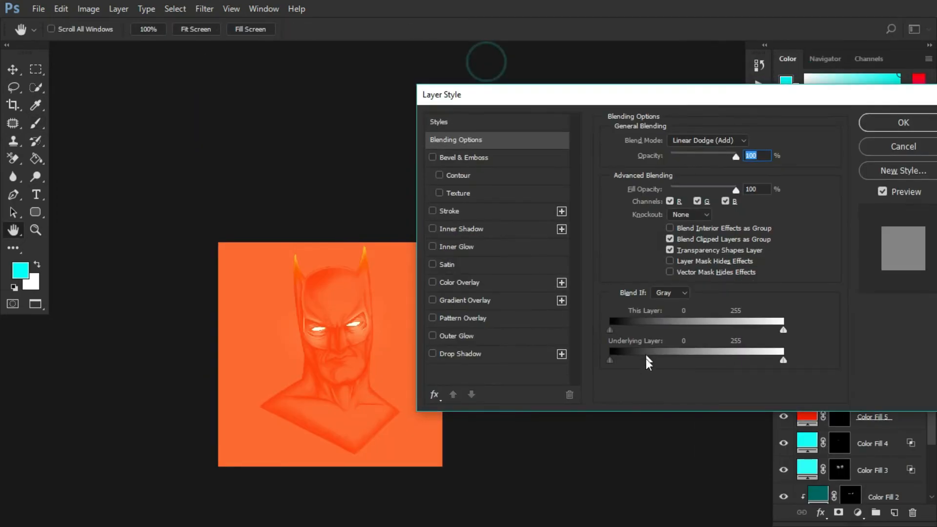
drag(610, 360, 687, 365)
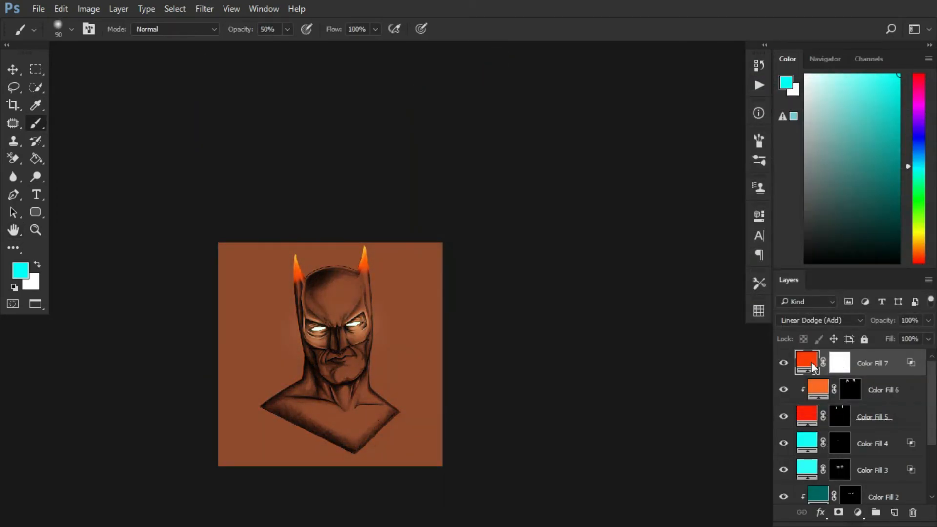
Step: Adjust the hue of Color Fill 7's orange-red and invert its mask to black
double_click(814, 368)
click(746, 448)
click(875, 278)
click(841, 367)
key(ctrl+i)
scroll(369, 235, up, 3)
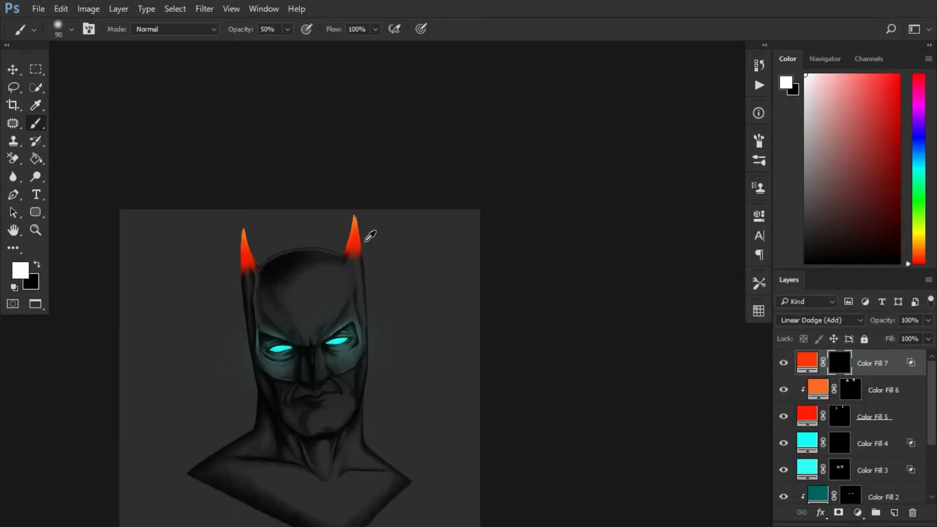
Step: Paint the orange-red glow over both horns on Color Fill 7's mask with a smaller soft white brush at 50% opacity
key(bracketleft)
key(bracketleft)
drag(350, 219, 351, 257)
drag(135, 251, 145, 308)
key(bracketright)
key(bracketright)
key(bracketright)
click(126, 243)
key(ctrl+z)
Step: Paint soft orange halos around both horns on Color Fill 7's mask with a 500 px white brush at 10% opacity
drag(277, 29, 215, 42)
text(10)
key(Return)
click(130, 239)
click(336, 211)
drag(186, 194, 464, 176)
click(398, 256)
click(653, 230)
click(387, 261)
scroll(375, 239, down, 5)
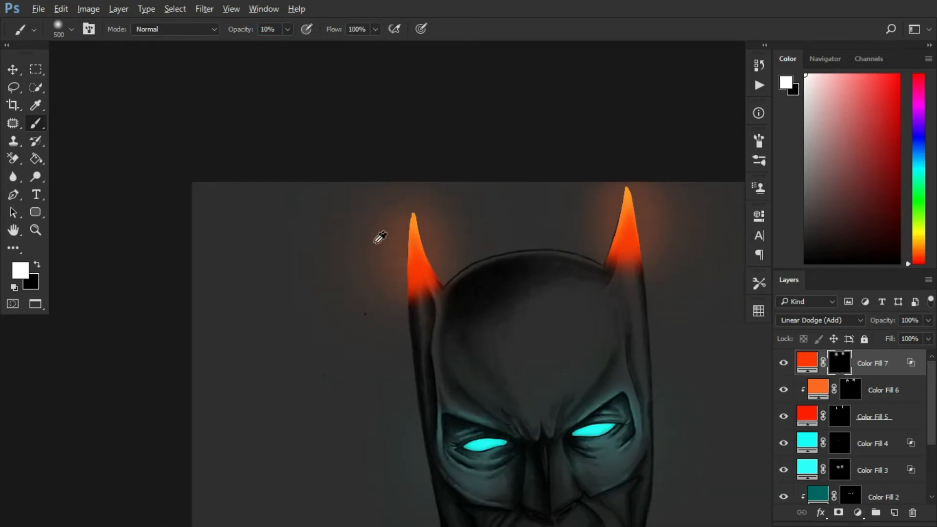
scroll(555, 248, up, 4)
click(591, 231)
click(295, 319)
click(291, 197)
Step: Paint a faint orange rim light along the top edge of the head with a 25 px white brush at 10% opacity
scroll(504, 229, up, 4)
key(bracketleft)
key(bracketleft)
key(bracketleft)
key(bracketleft)
key(bracketleft)
key(bracketleft)
key(bracketleft)
key(bracketleft)
key(bracketleft)
key(bracketleft)
key(bracketleft)
key(bracketleft)
key(bracketleft)
key(bracketleft)
key(bracketleft)
key(bracketleft)
key(bracketleft)
key(bracketleft)
click(177, 336)
drag(366, 276, 389, 261)
drag(295, 277, 339, 254)
click(230, 322)
click(522, 265)
drag(304, 308, 394, 244)
click(275, 345)
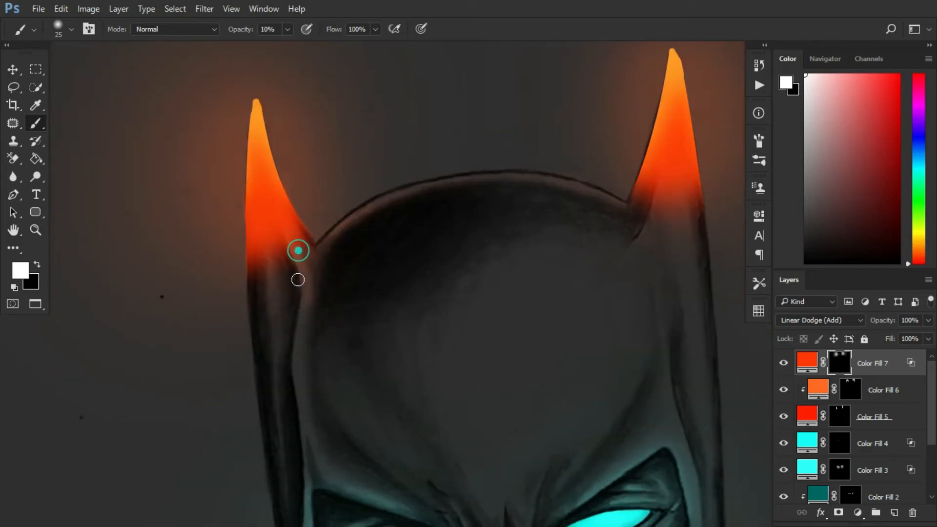
Step: Paint reflected orange light down the cowl edges below both horns with soft white brushes of 25 and 60 px
drag(304, 273, 297, 346)
click(626, 212)
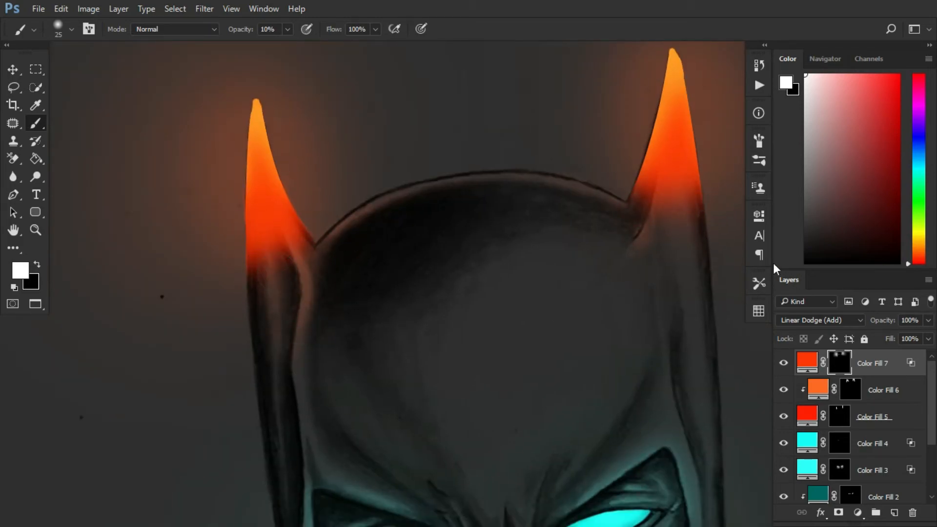
drag(684, 249, 671, 332)
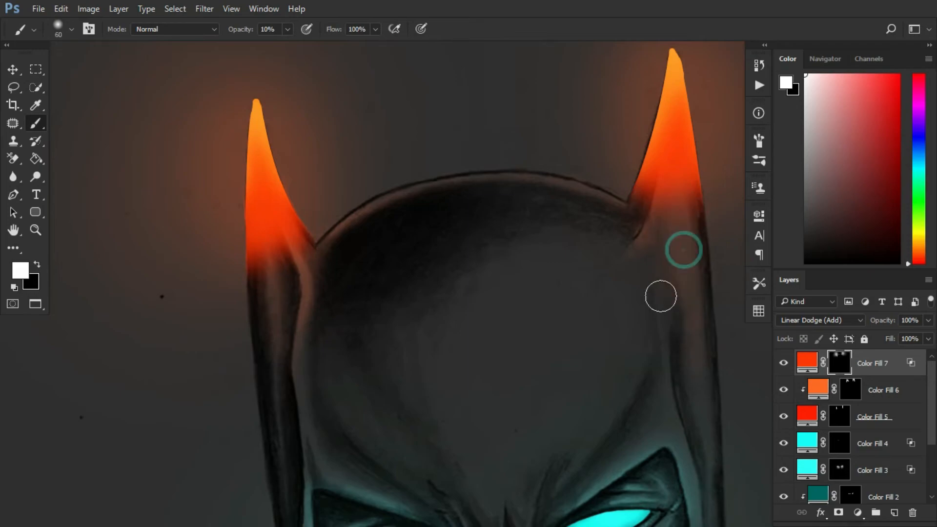
drag(326, 420, 319, 309)
drag(690, 222, 692, 273)
drag(659, 174, 675, 192)
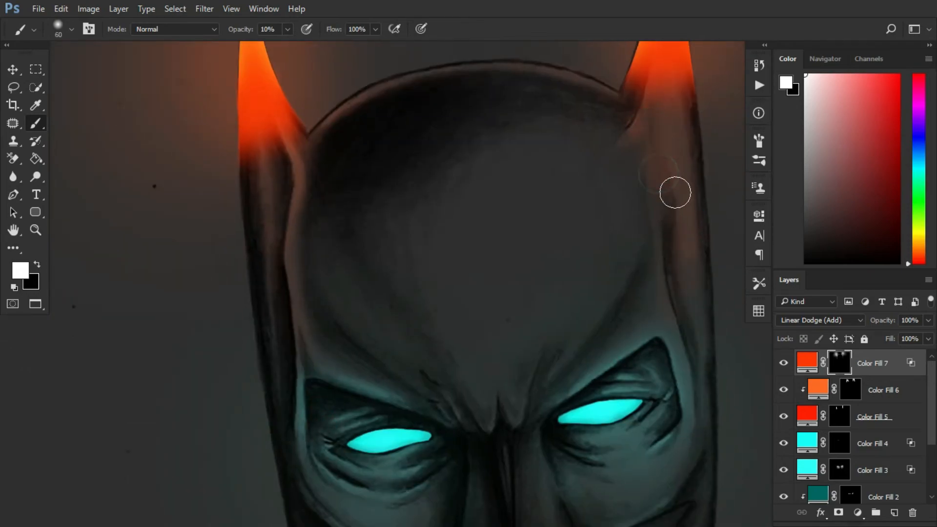
Step: Tone down the reflected glow along the cowl's sides in black and lightly brush the upper forehead with a 125 px white brush
key(x)
drag(306, 322, 306, 349)
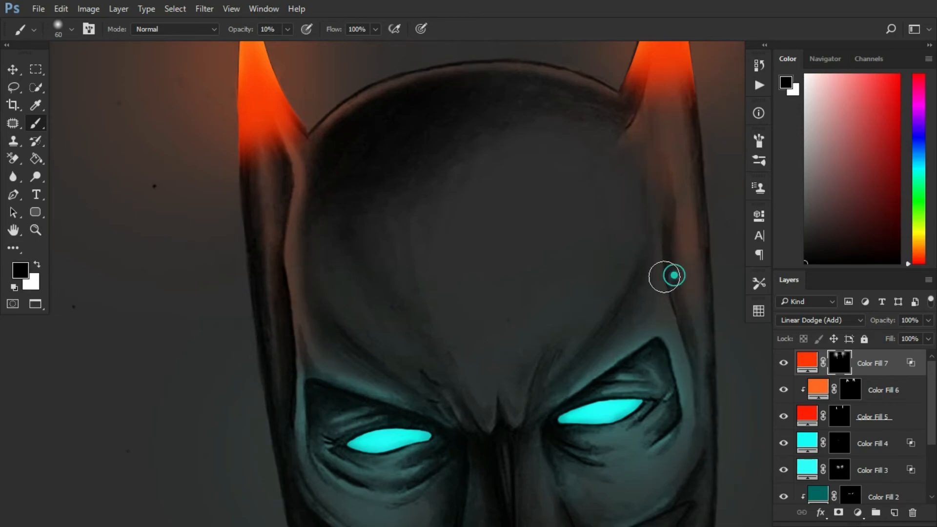
key(x)
key(bracketright)
key(bracketright)
key(bracketright)
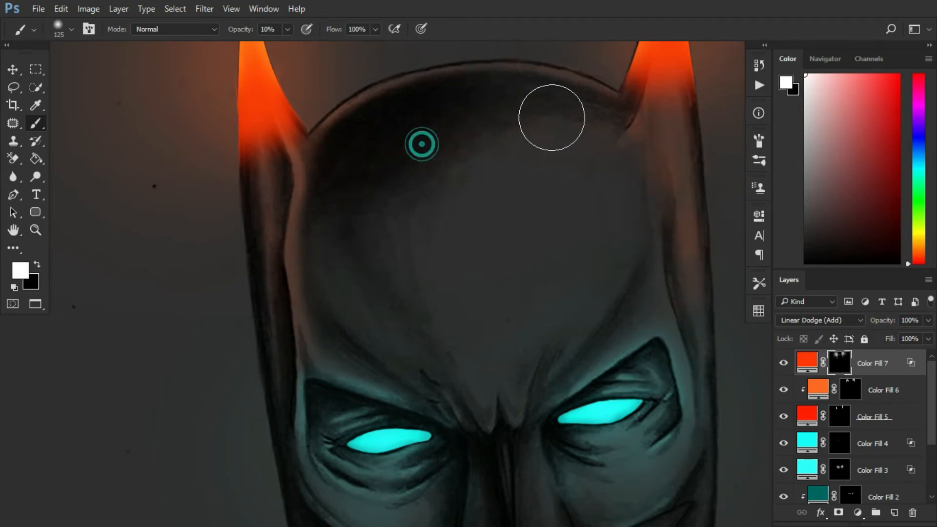
scroll(531, 229, down, 5)
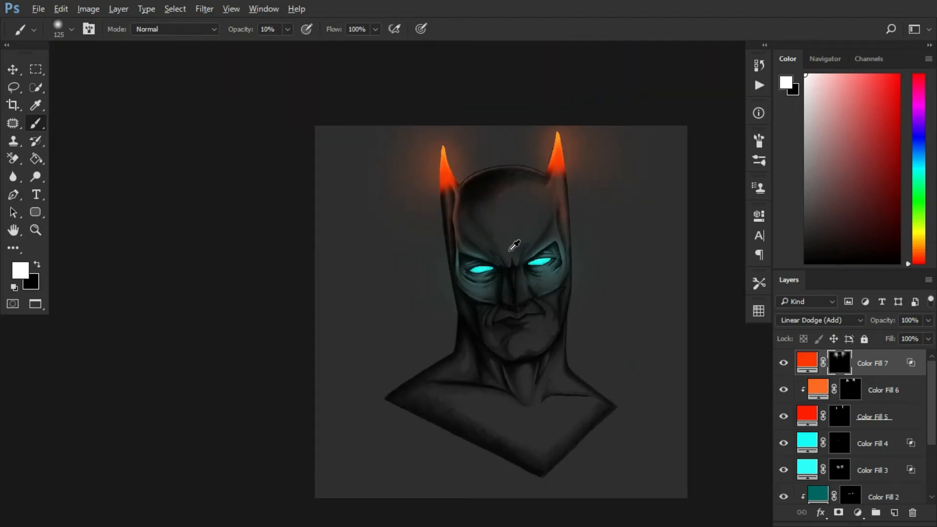
Step: Add a red-orange Outer Glow to Color Fill 5 in Linear Dodge (Add) mode, with opacity about 45% and an adjusted size
click(14, 70)
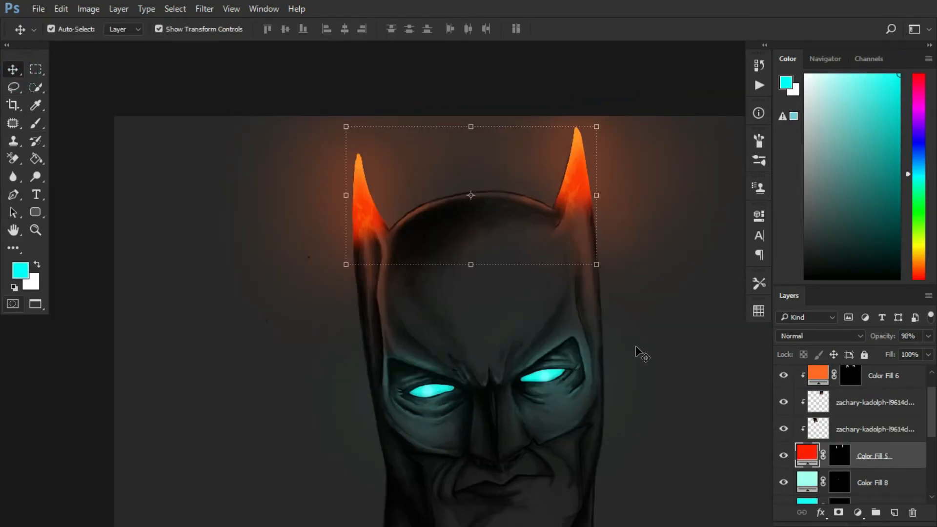
scroll(639, 352, right, 3)
click(822, 511)
click(833, 479)
drag(595, 127, 675, 133)
click(669, 222)
click(433, 189)
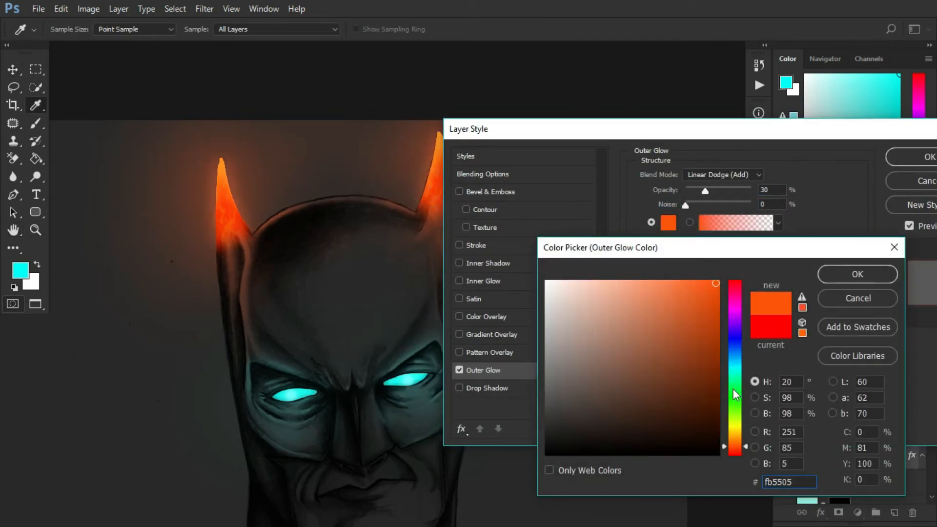
drag(742, 446, 747, 449)
click(867, 278)
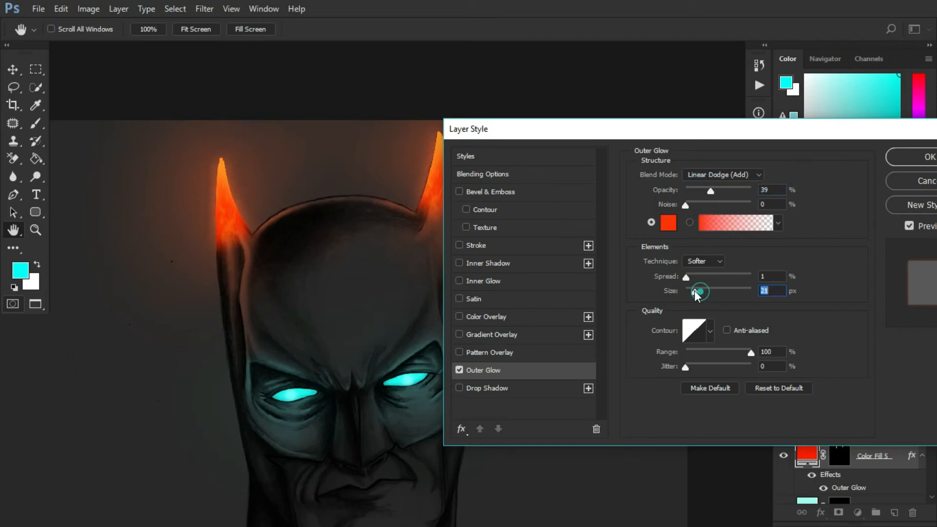
drag(711, 191, 715, 193)
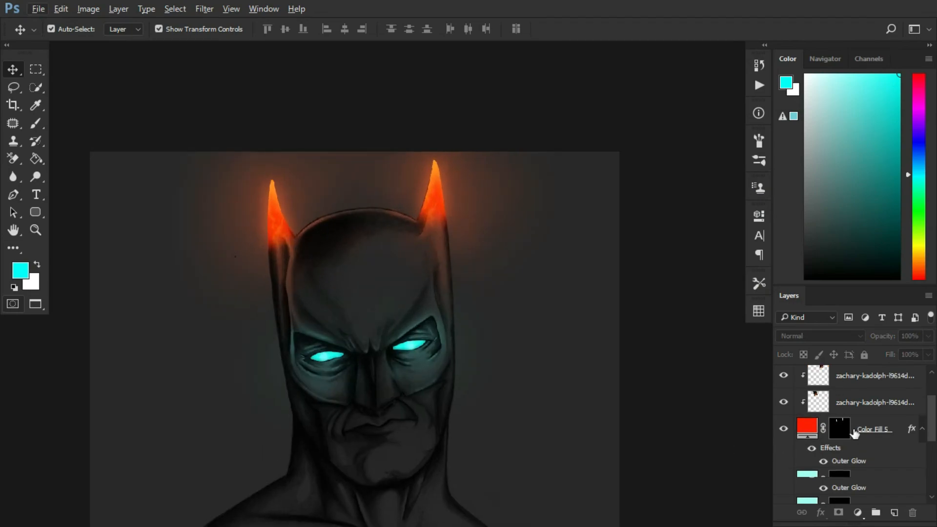
Step: Convert Color Fill 5's Outer Glow effect into a separate layer
right_click(859, 432)
click(866, 398)
click(452, 211)
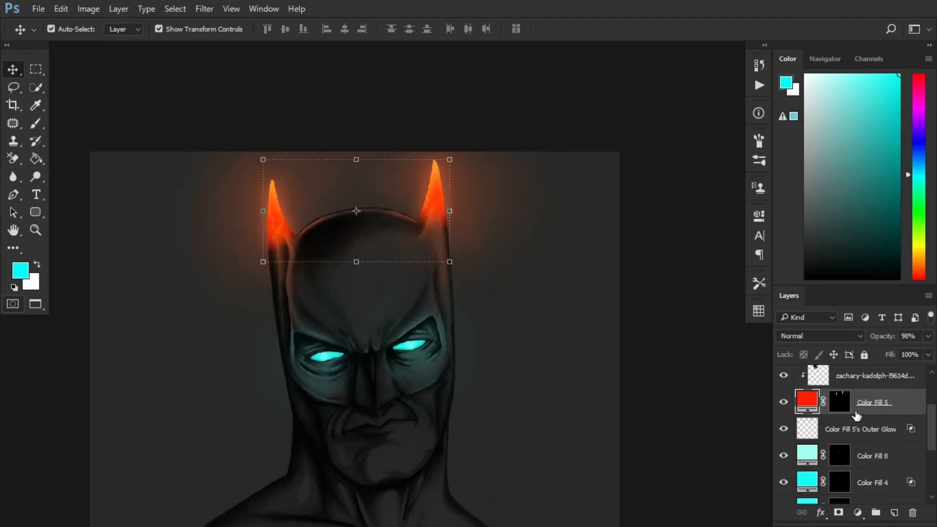
Step: Select the separated Outer Glow layer below Color Fill 5 and lower its opacity to 50%
right_click(861, 431)
click(856, 473)
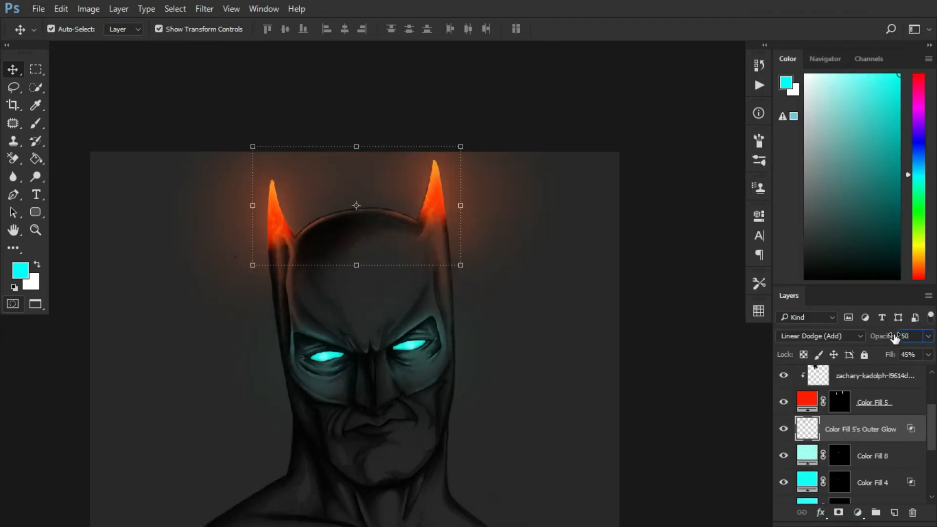
click(685, 276)
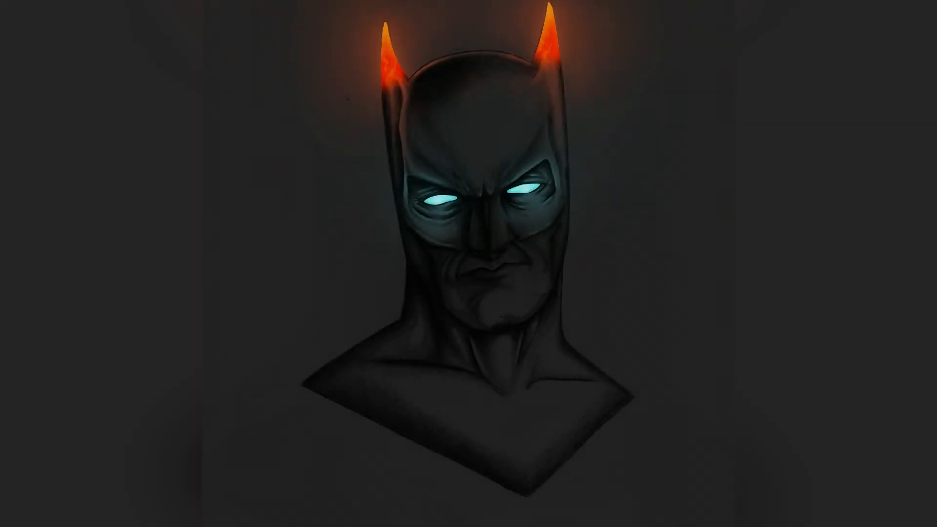